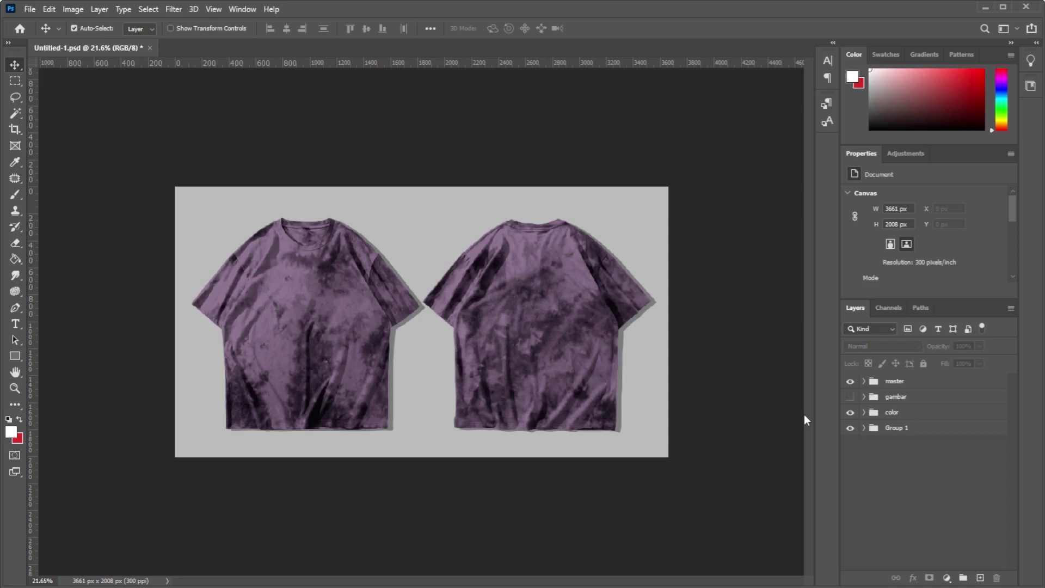
Step: Expand the master group, inspect the Layer 1 copy 3 texture, and toggle the shirt colour off and on
scroll(422, 324, up, 1)
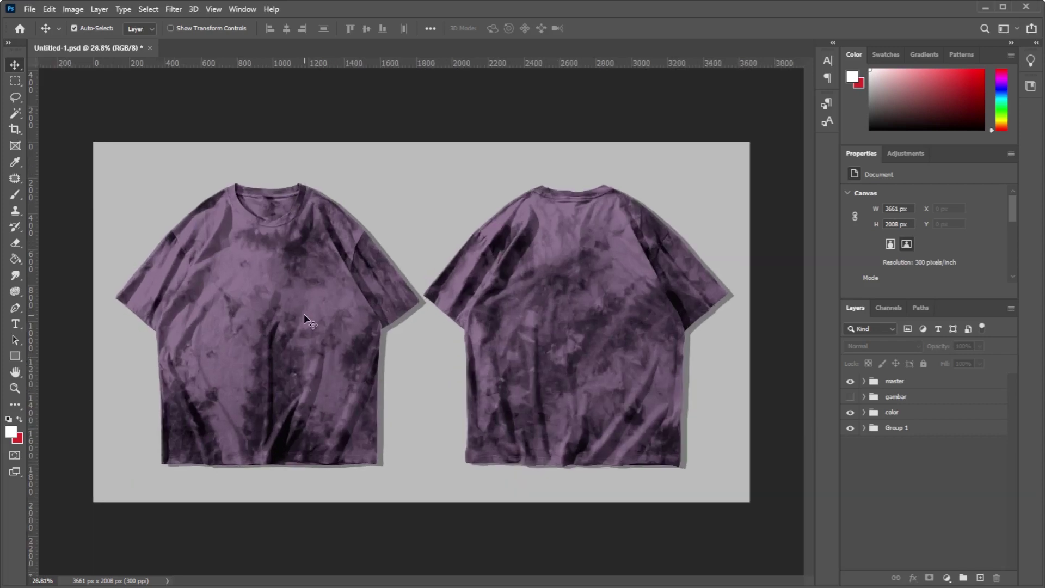
scroll(337, 357, up, 1)
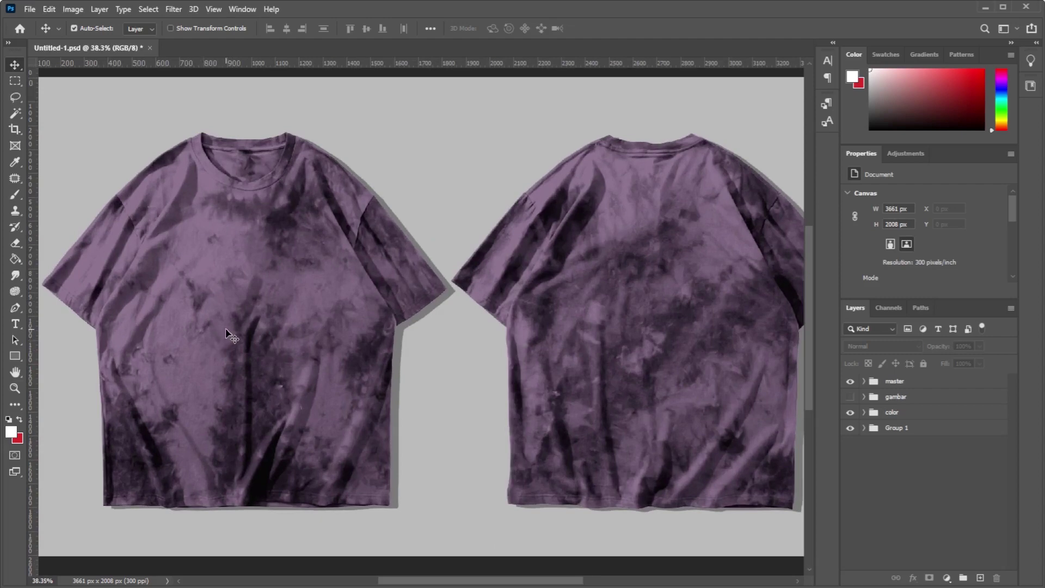
scroll(223, 342, up, 1)
scroll(223, 342, up, 3)
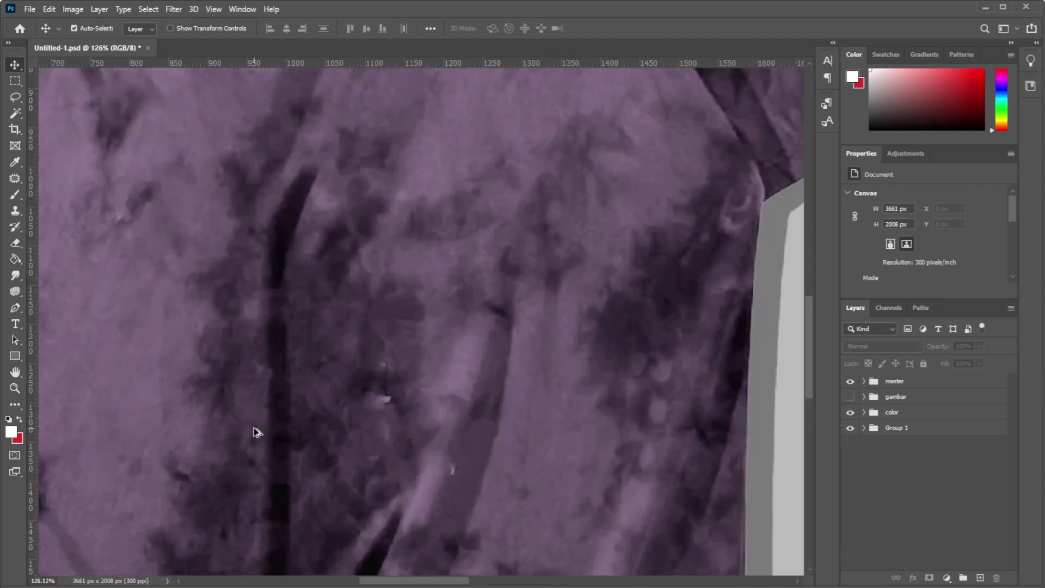
scroll(256, 431, down, 3)
scroll(327, 398, down, 2)
scroll(408, 362, down, 2)
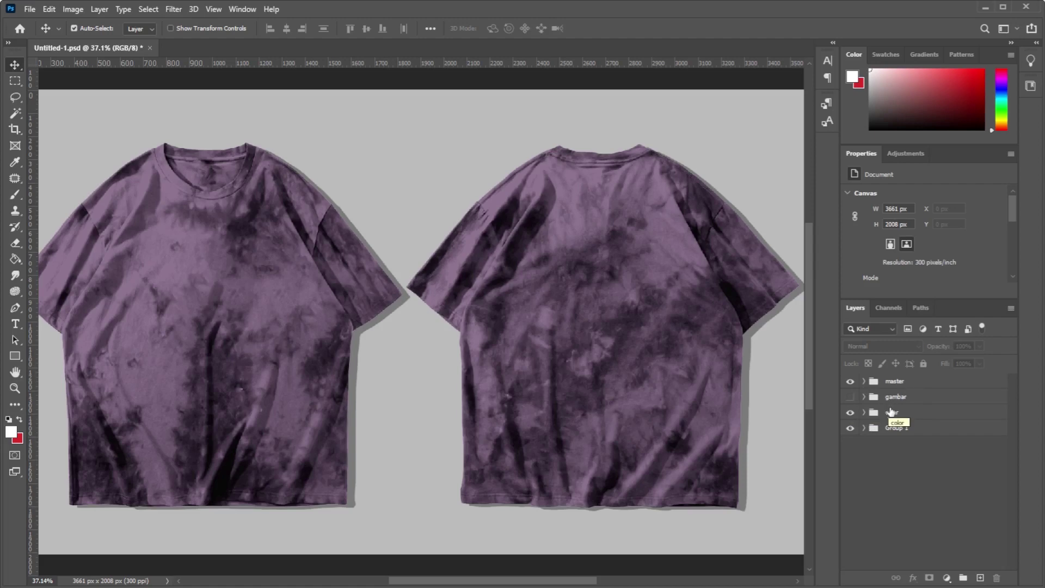
click(864, 381)
click(917, 450)
click(919, 416)
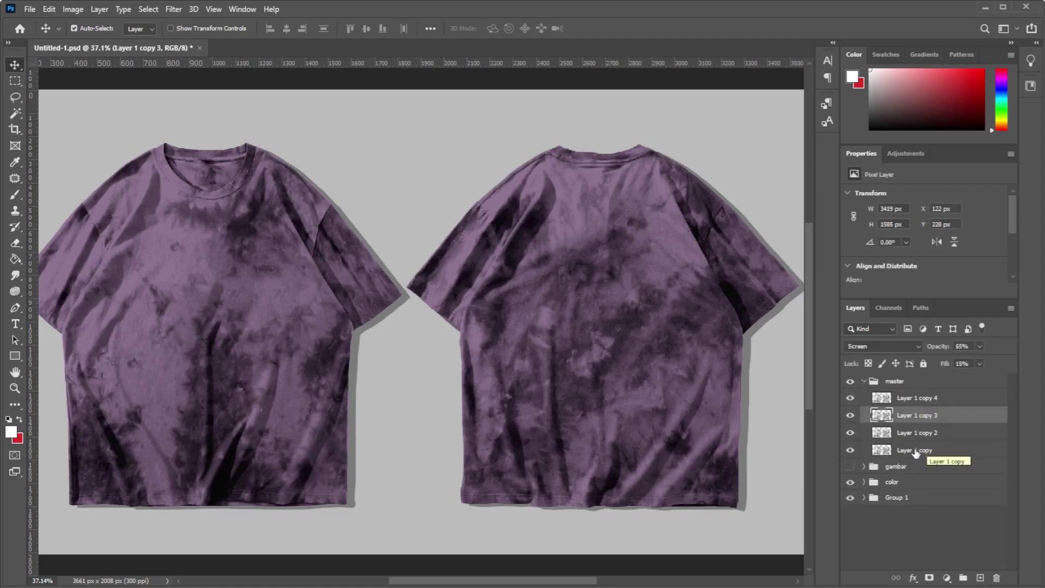
click(850, 481)
click(850, 481)
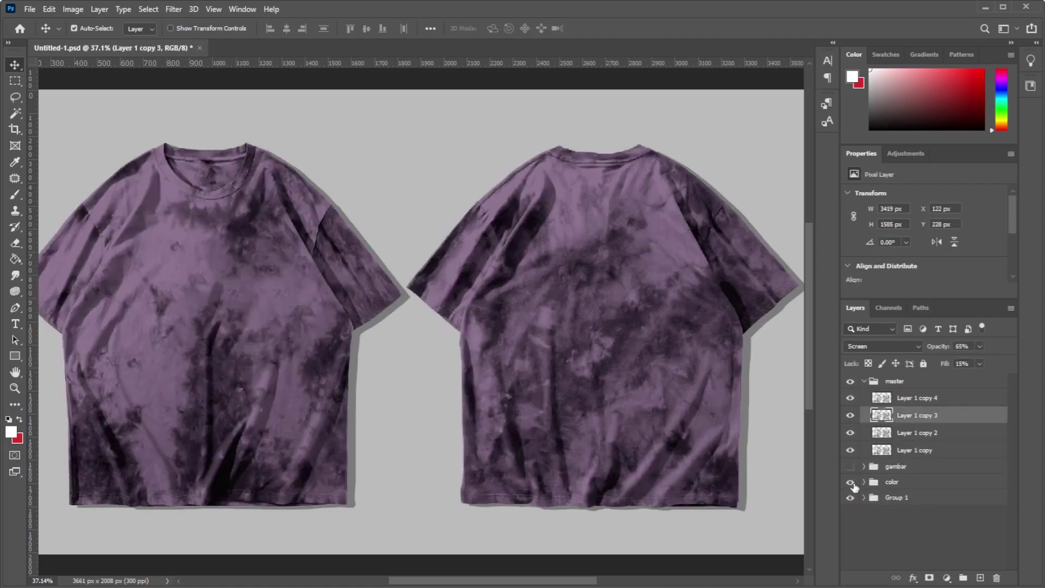
Step: Check Layer 1 copy 4's blending, toggle the master group's visibility, collapse it, and expand the color group
click(918, 449)
click(920, 433)
click(923, 398)
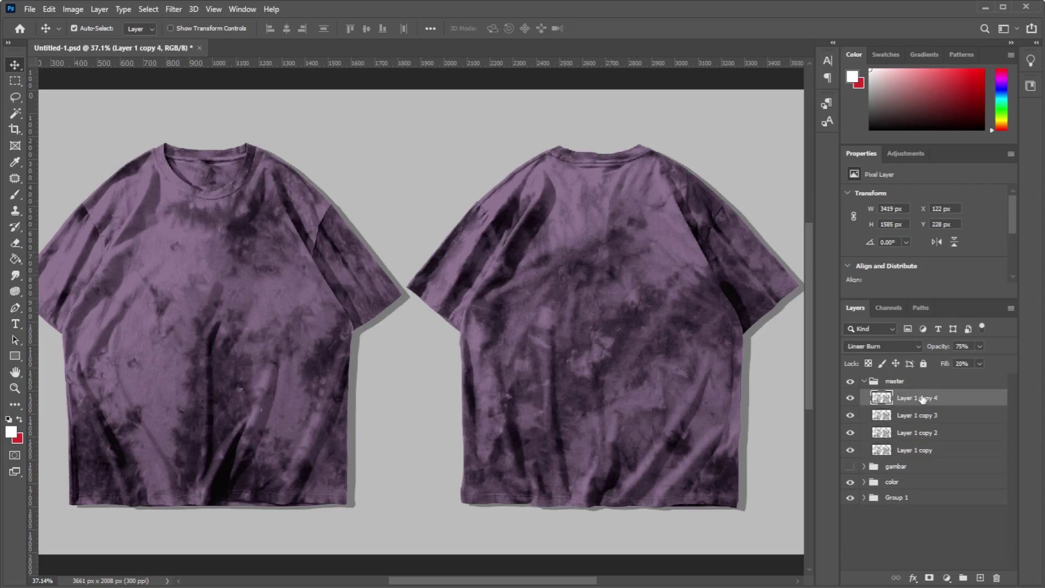
click(850, 381)
click(850, 381)
click(894, 381)
click(864, 381)
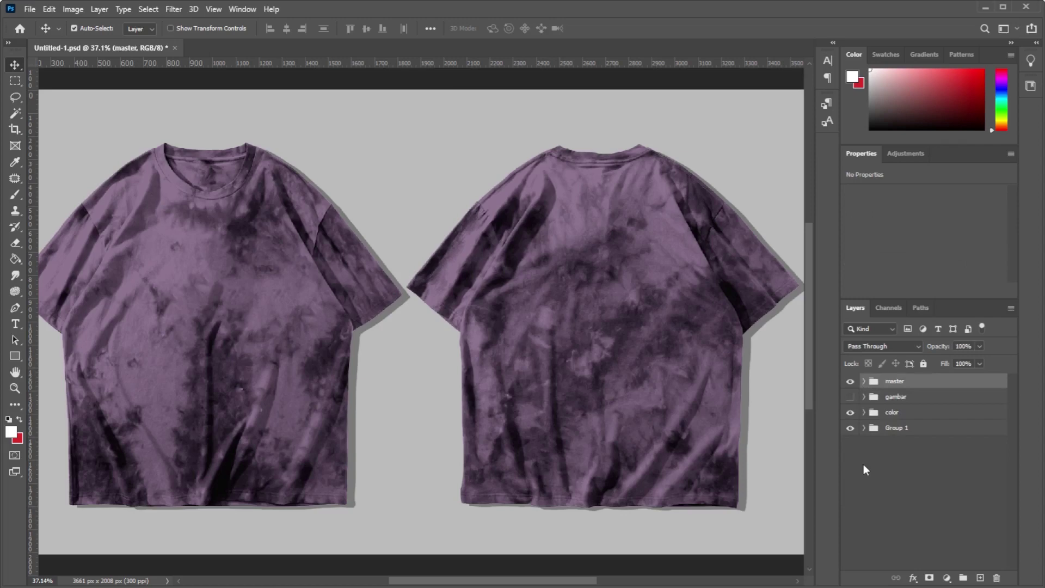
click(864, 414)
Step: Preview lighter magenta and dark grey shirt tints in the colour fill's Color Picker
double_click(882, 429)
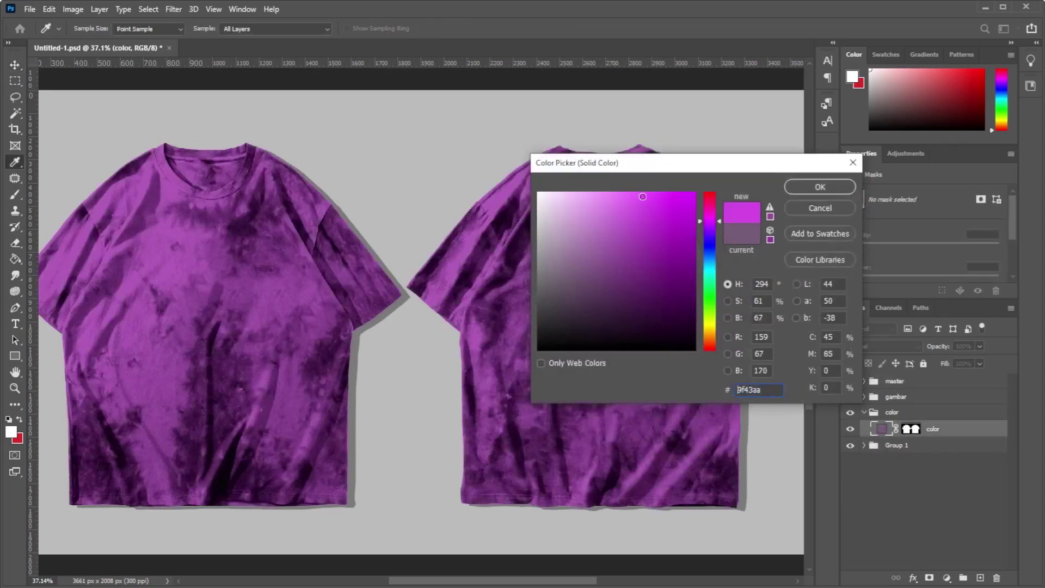
drag(642, 196, 621, 209)
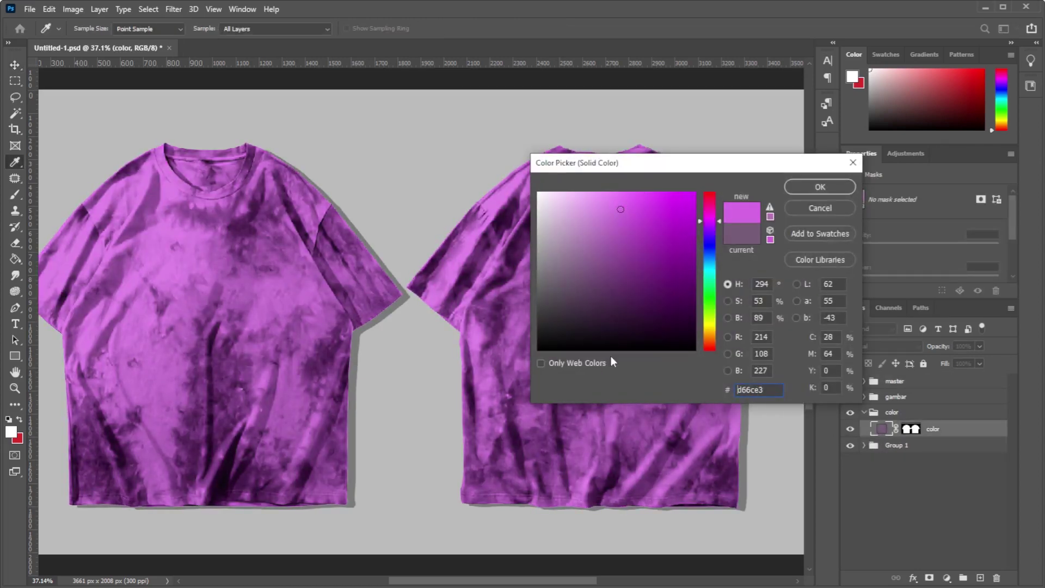
mouse_move(555, 351)
mouse_down()
mouse_move(506, 329)
mouse_move(543, 311)
mouse_move(523, 334)
mouse_move(625, 287)
mouse_move(576, 275)
mouse_up()
Step: Confirm a muted purple shirt colour and rename Group 1 to BG
click(819, 187)
click(864, 445)
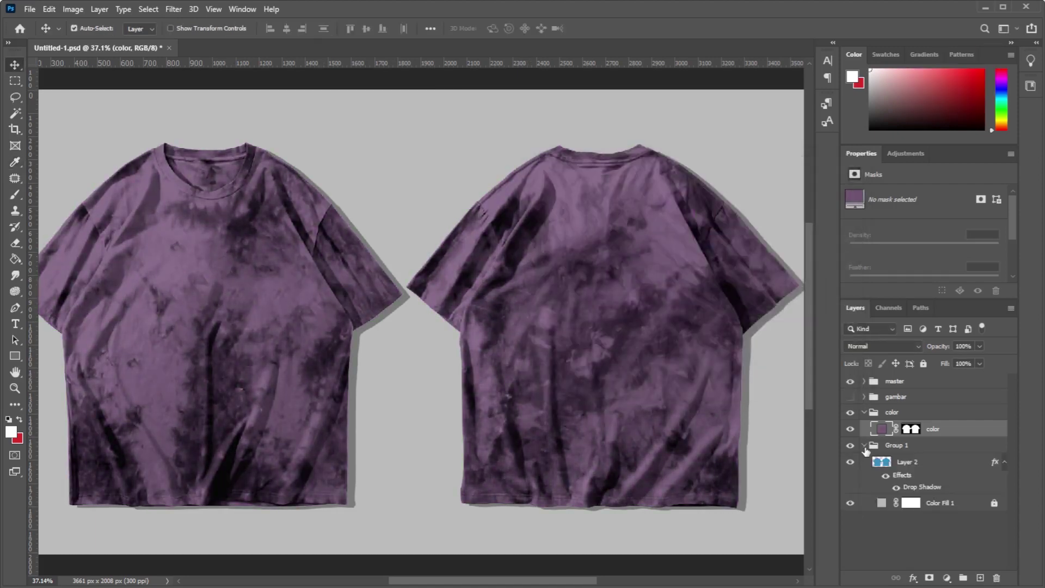
click(912, 464)
double_click(897, 445)
text(BG)
key(Return)
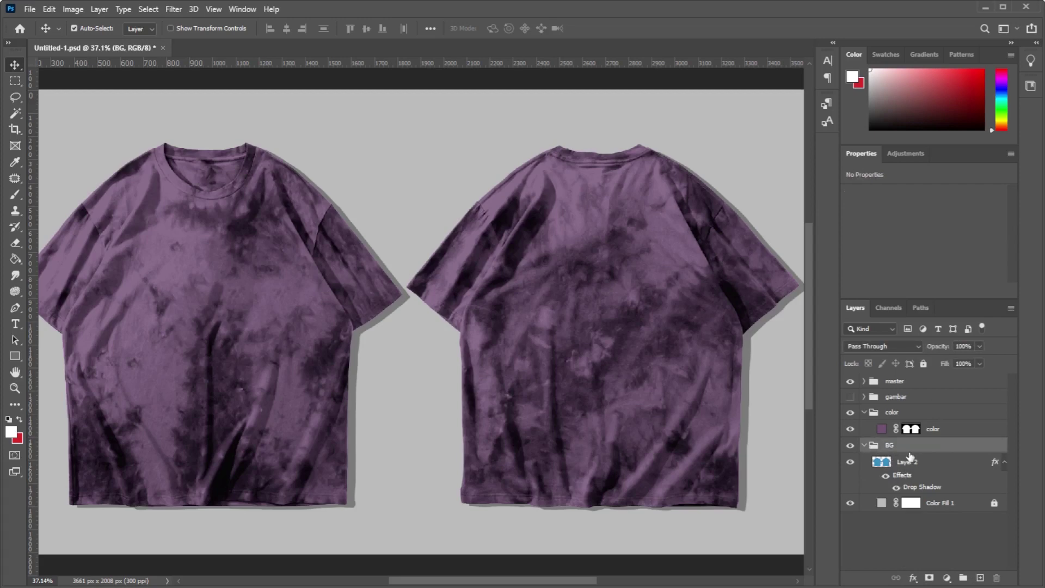
Step: Soften the shirts' drop shadow by increasing its Size
double_click(922, 487)
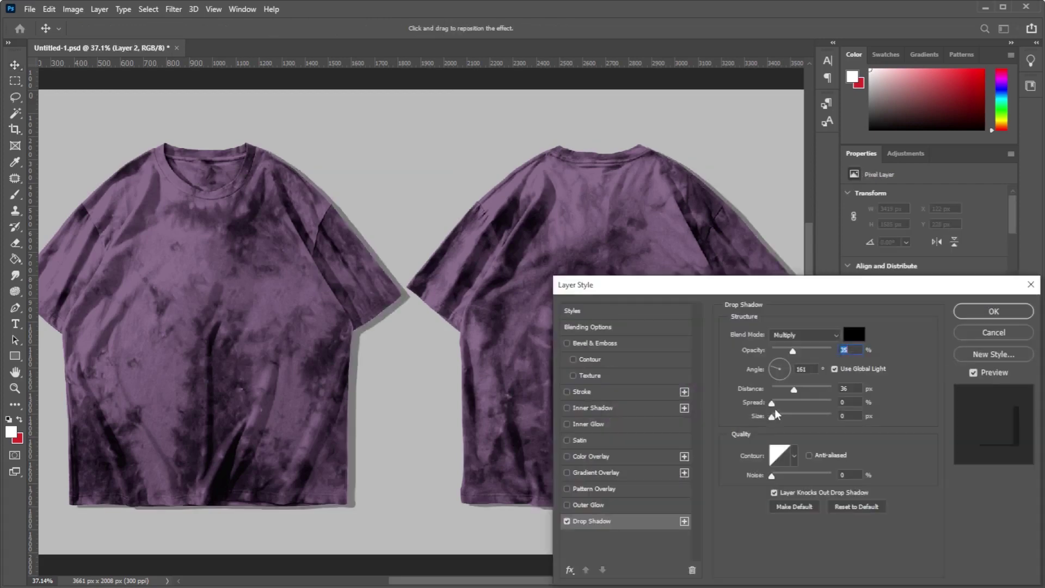
drag(772, 416, 786, 416)
key(Return)
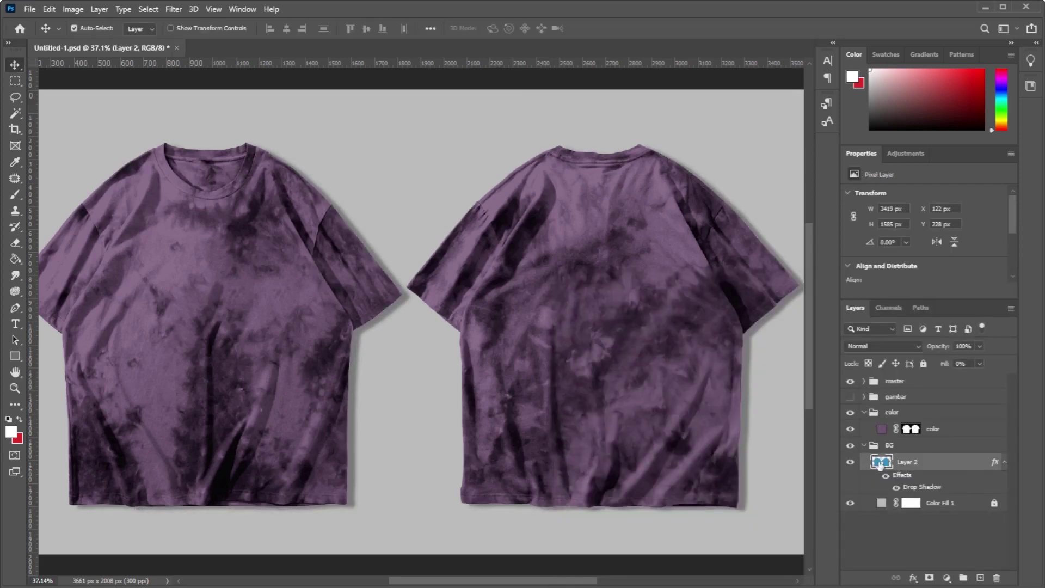
Step: Set the Color Fill 1 background to light grey d2cece and check it by toggling visibility
click(850, 502)
click(882, 503)
double_click(881, 503)
click(531, 190)
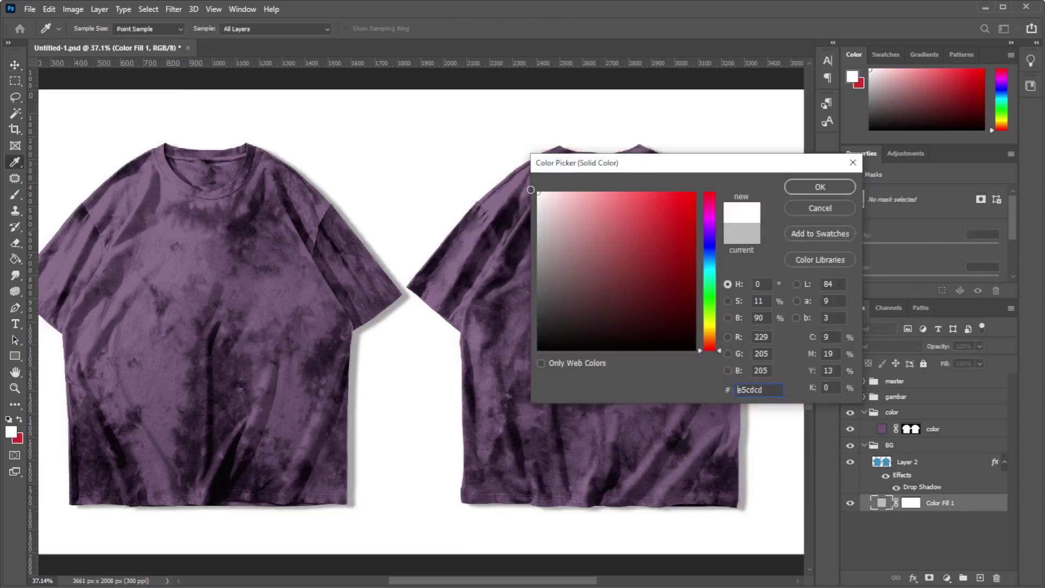
drag(531, 190, 541, 222)
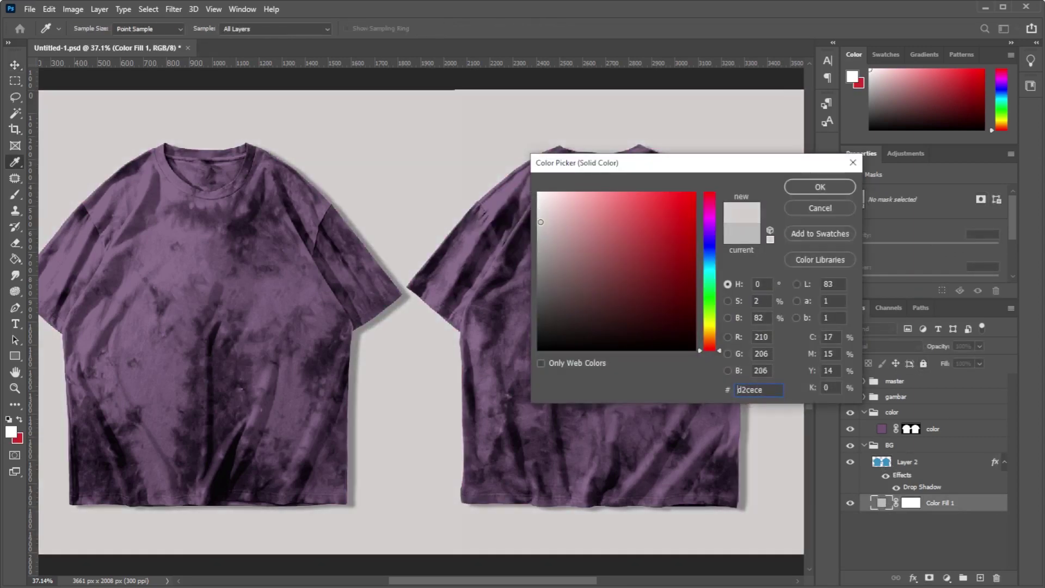
click(820, 186)
click(850, 503)
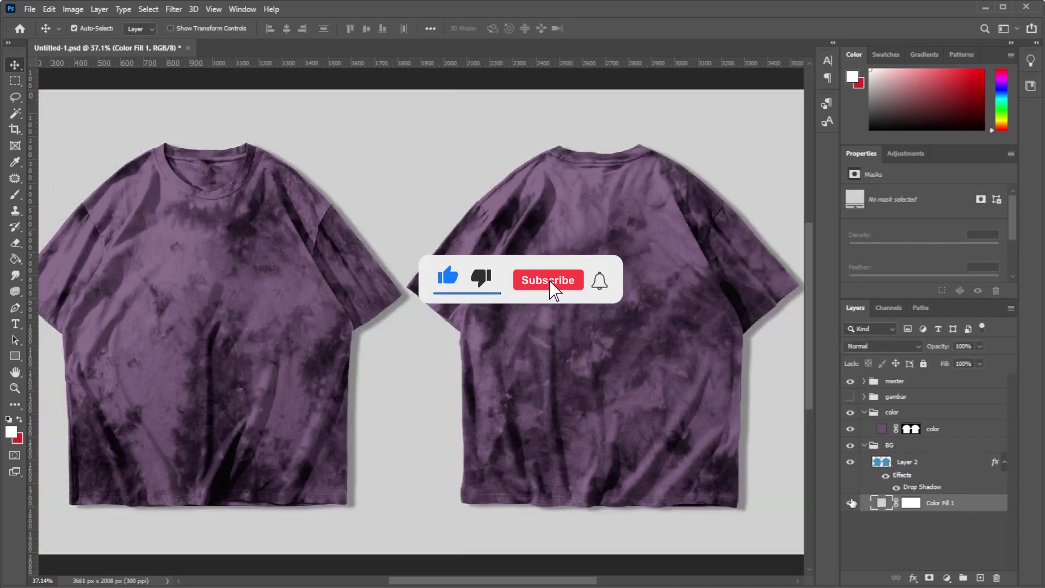
click(850, 503)
click(851, 503)
Step: Show the WASTED graphic and move it lower on the front shirt
click(864, 445)
click(850, 397)
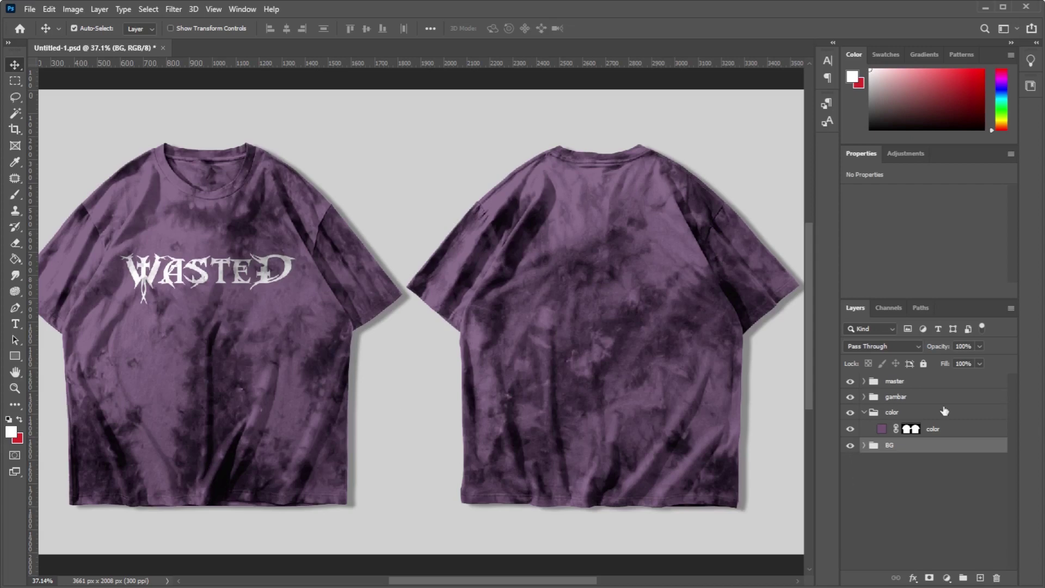
scroll(159, 283, up, 3)
scroll(467, 275, up, 3)
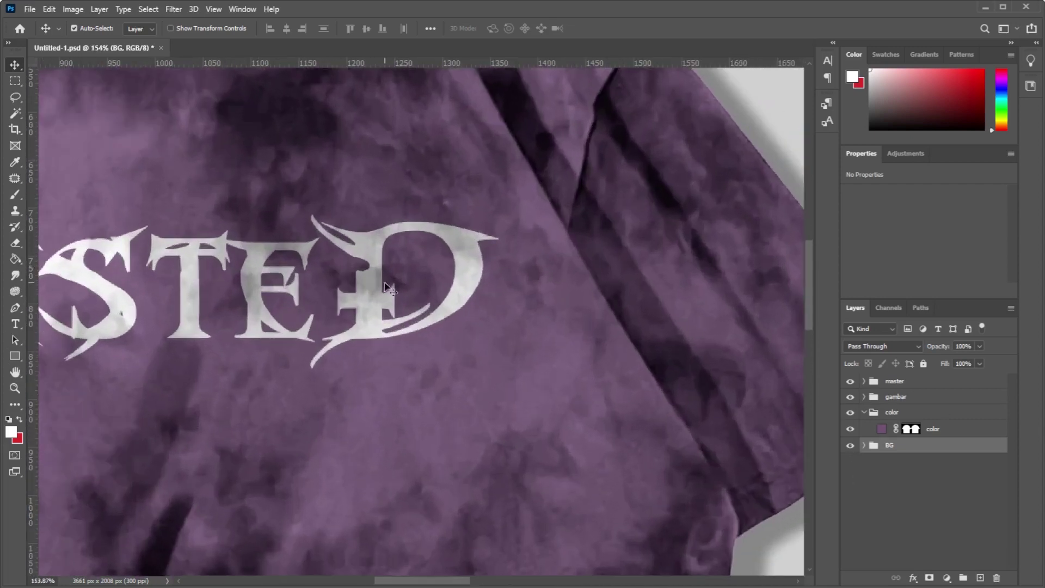
scroll(467, 275, down, 3)
click(285, 275)
key(ctrl+t)
drag(286, 275, 304, 408)
key(Return)
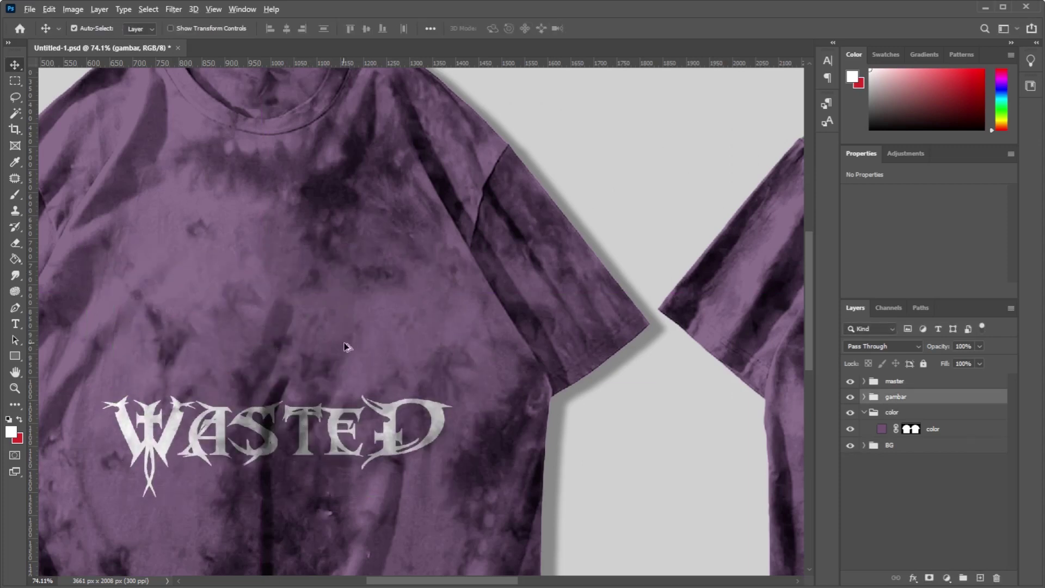
Step: Move the WASTED graphic back up onto the front shirt's upper chest
scroll(342, 356, down, 2)
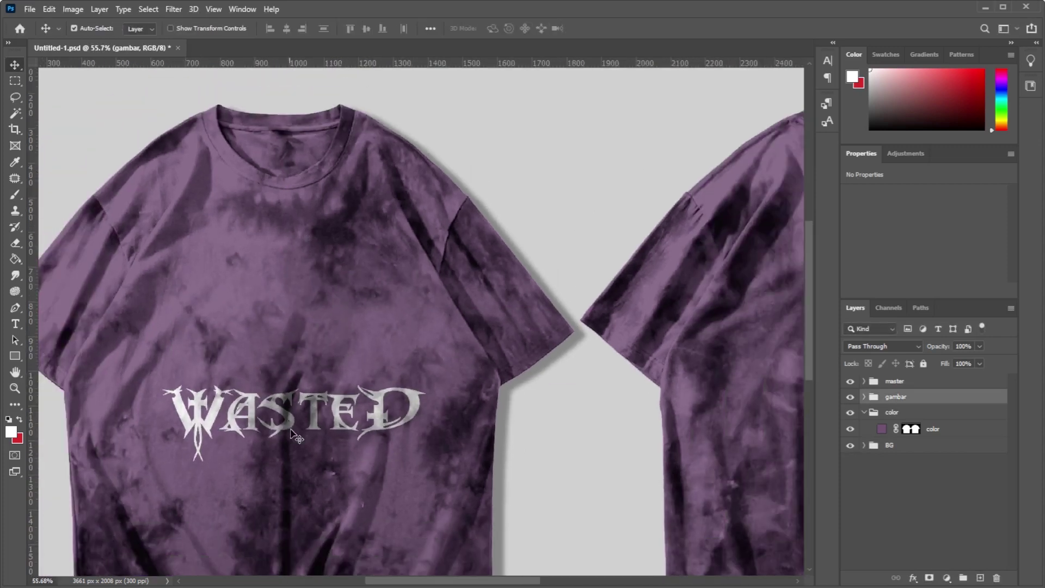
key(ctrl+t)
mouse_move(291, 418)
mouse_down()
mouse_move(658, 300)
mouse_move(273, 305)
mouse_move(275, 279)
mouse_up()
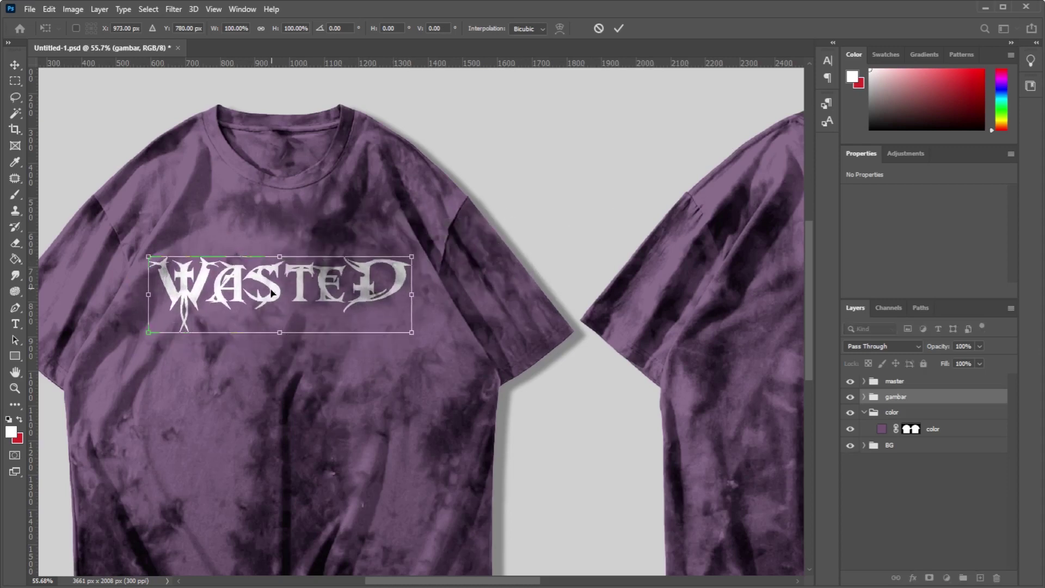
key(Return)
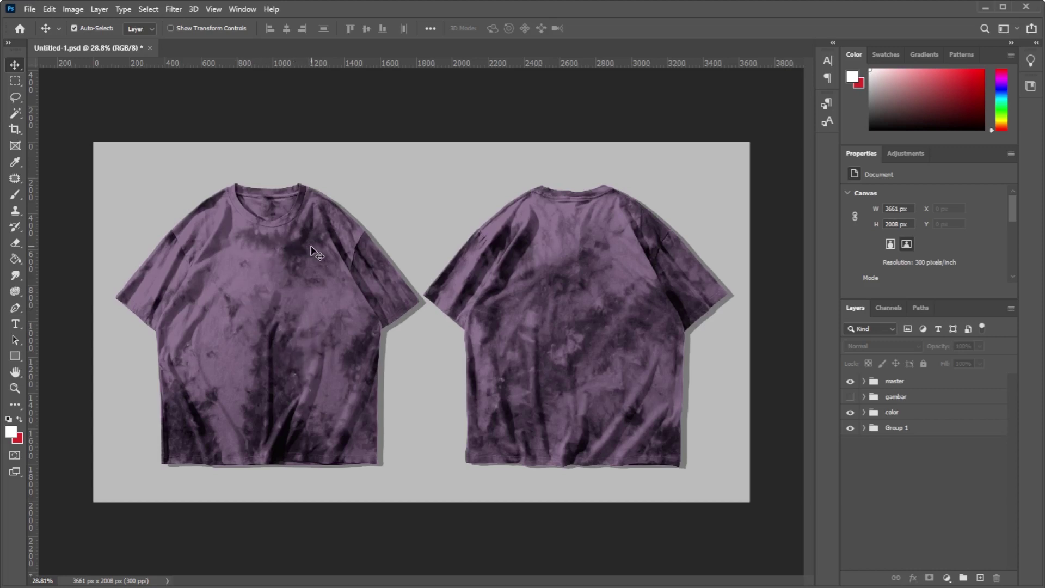
scroll(302, 346, up, 2)
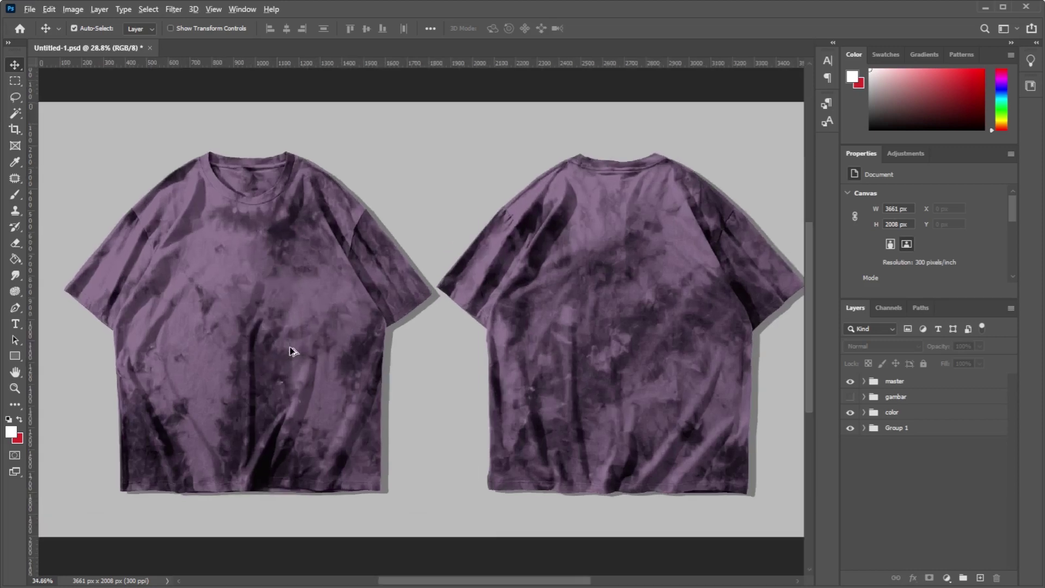
scroll(290, 350, up, 1)
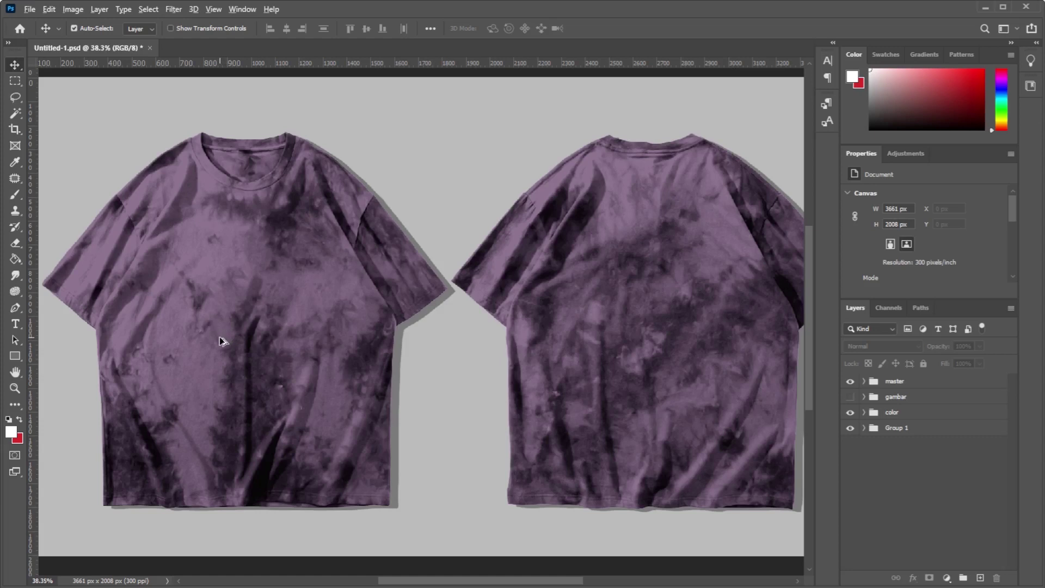
scroll(220, 341, down, 1)
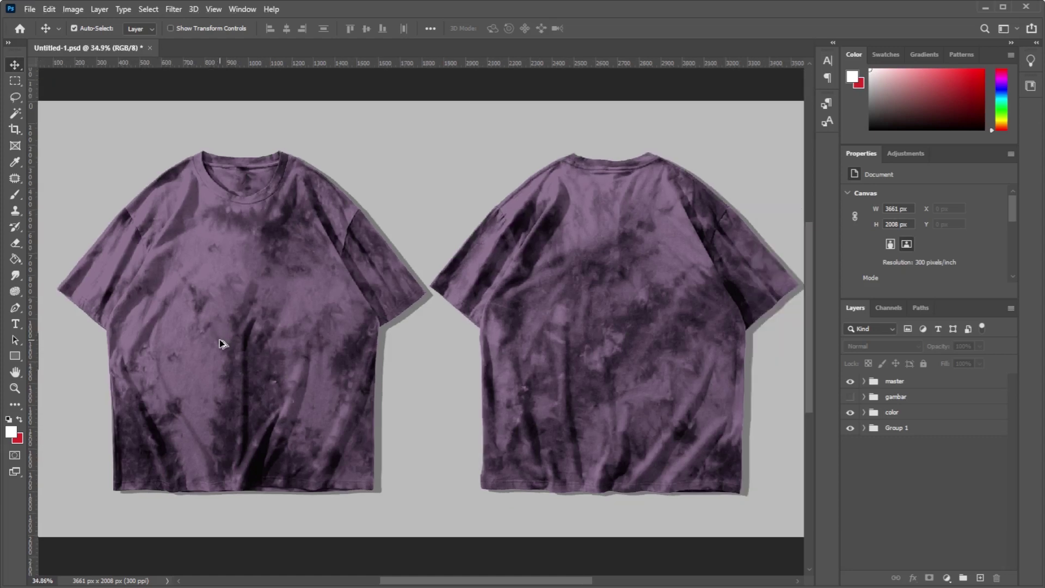
scroll(220, 343, up, 1)
scroll(252, 423, up, 3)
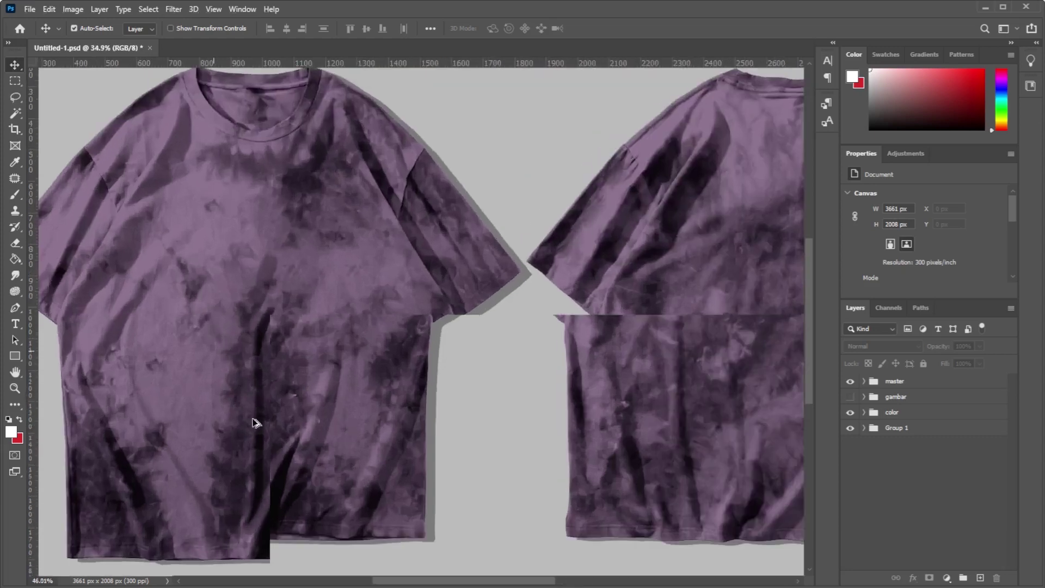
scroll(257, 425, up, 2)
scroll(256, 428, up, 2)
scroll(256, 429, up, 2)
scroll(256, 430, up, 1)
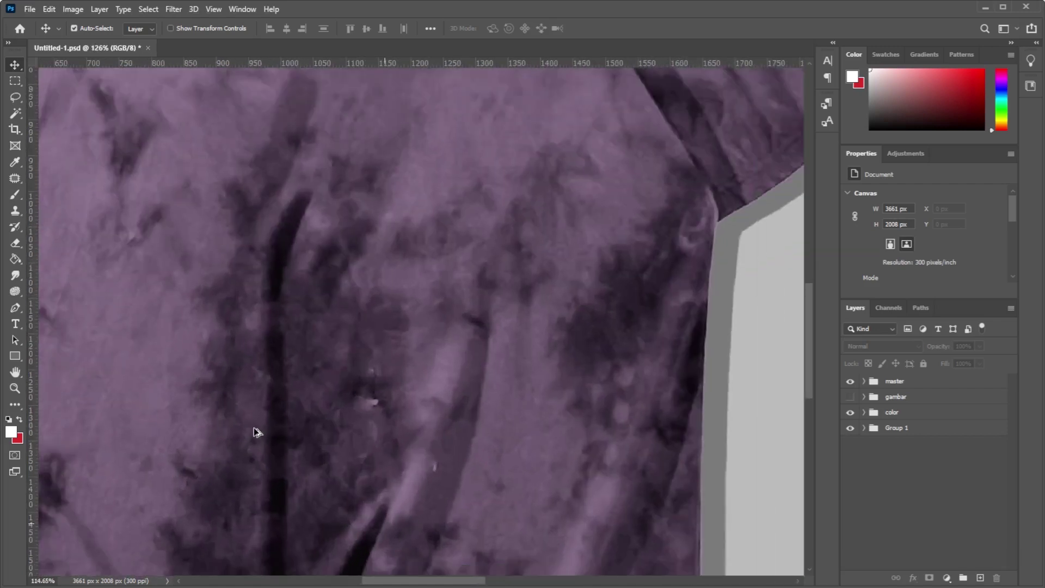
scroll(257, 431, down, 2)
scroll(258, 434, down, 1)
scroll(258, 435, down, 2)
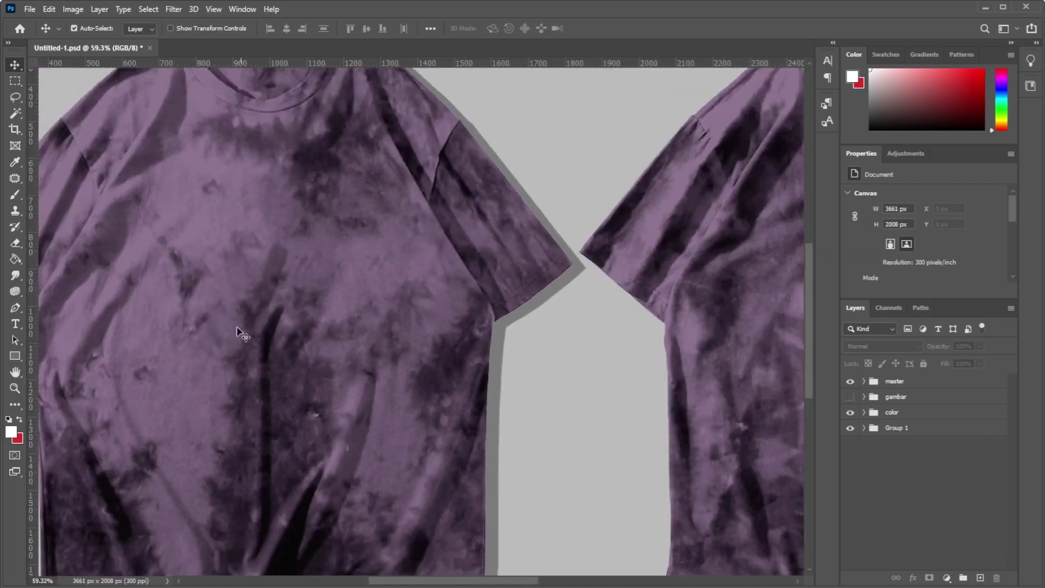
scroll(376, 335, down, 2)
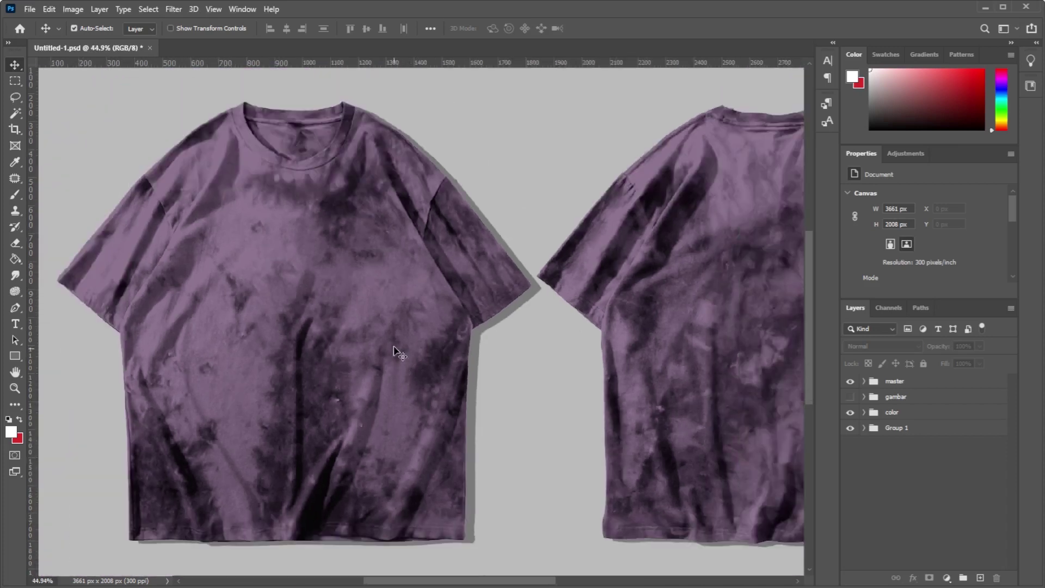
scroll(282, 343, down, 1)
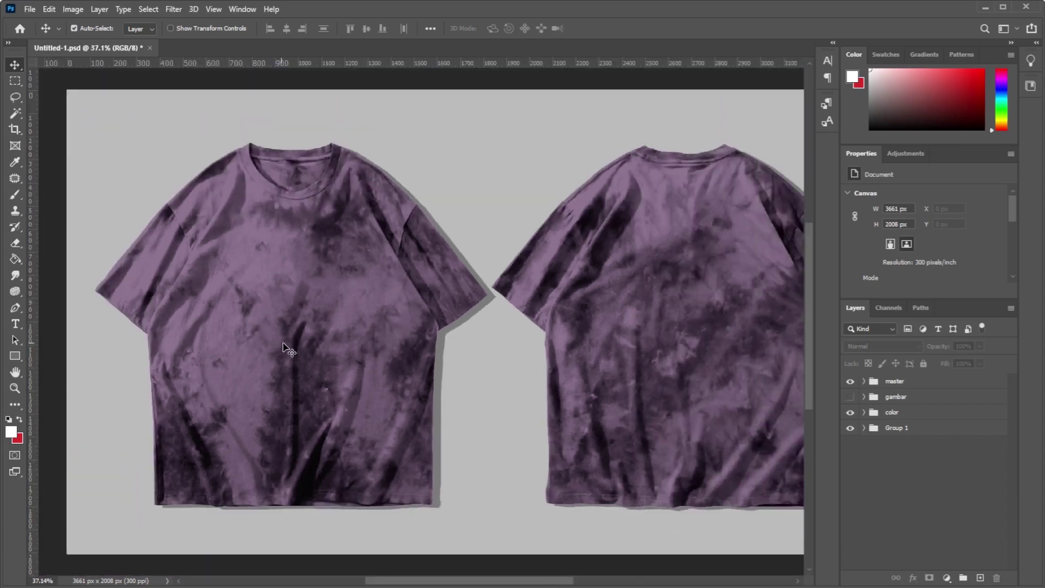
drag(602, 303, 515, 301)
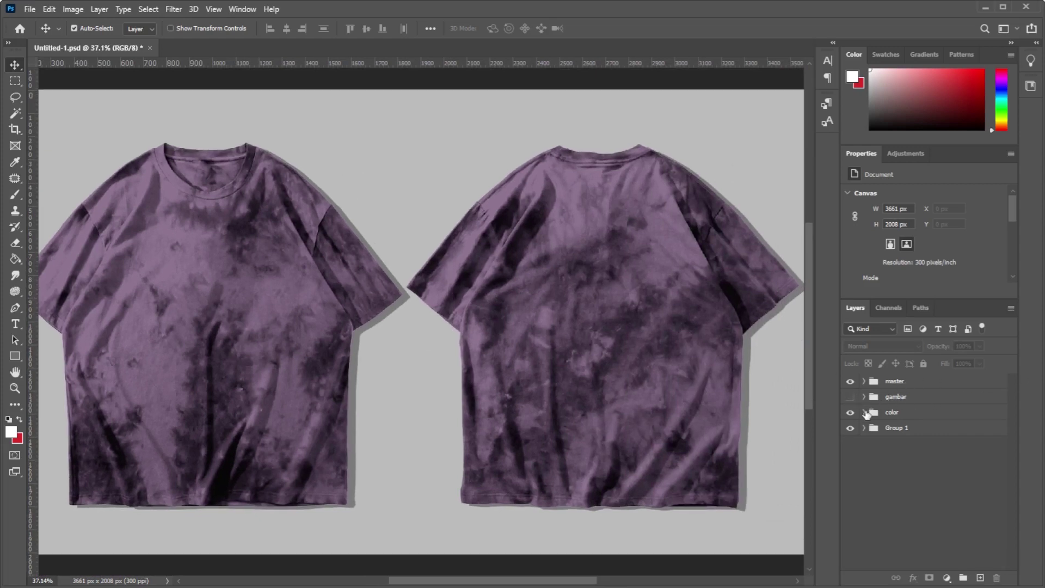
click(851, 398)
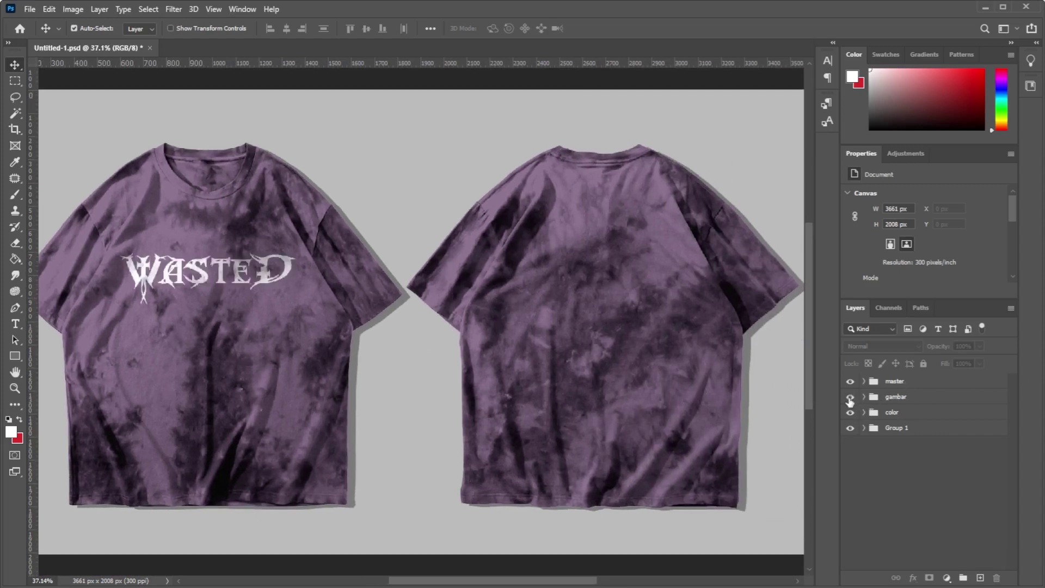
click(850, 398)
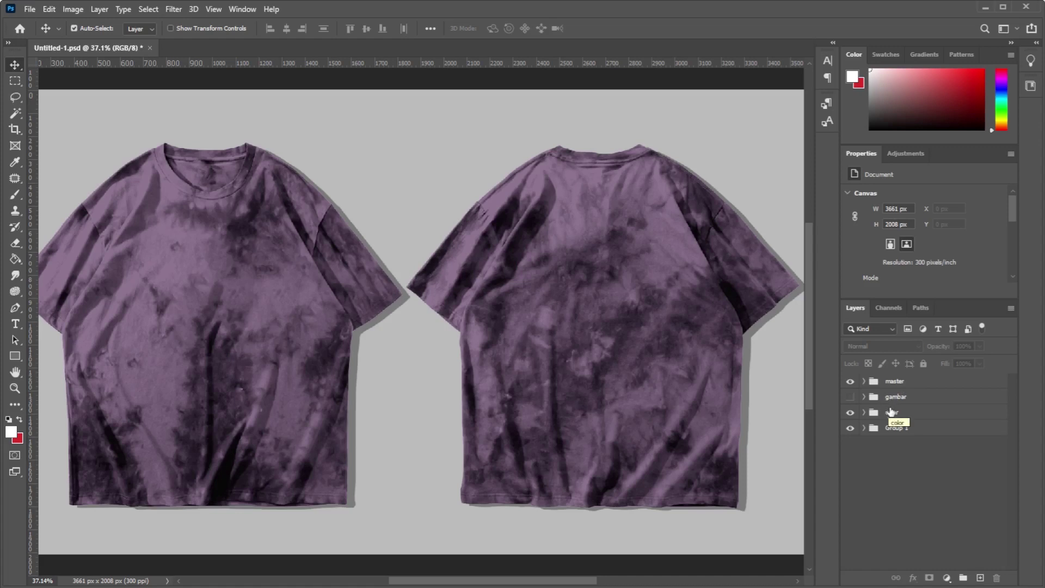
click(864, 381)
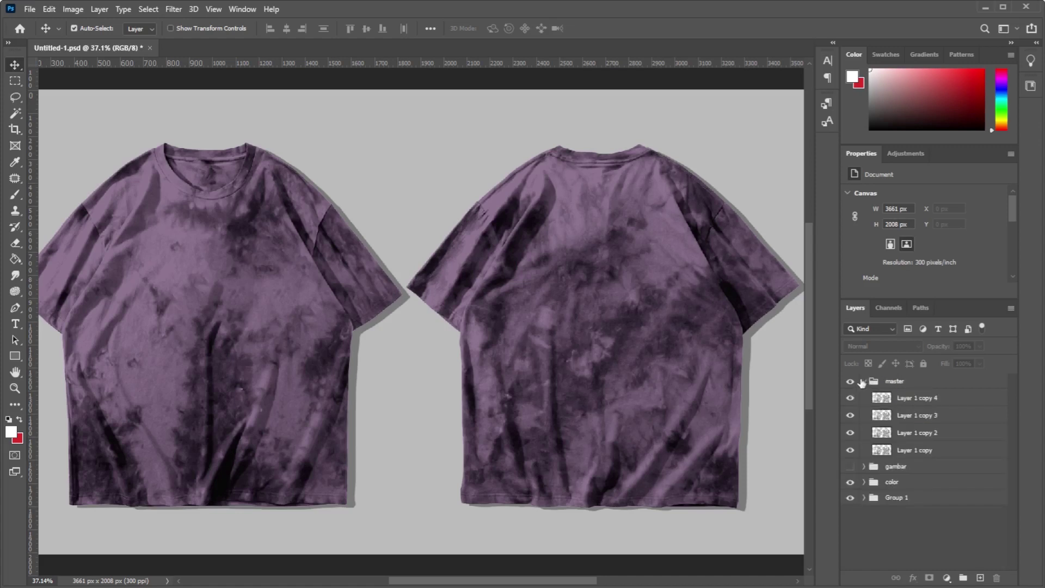
click(919, 451)
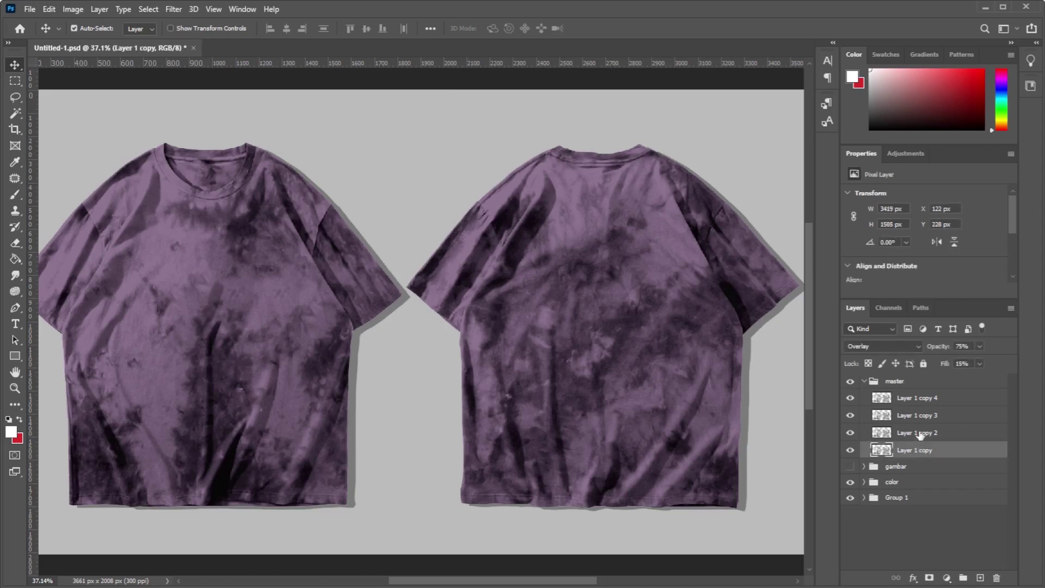
click(920, 434)
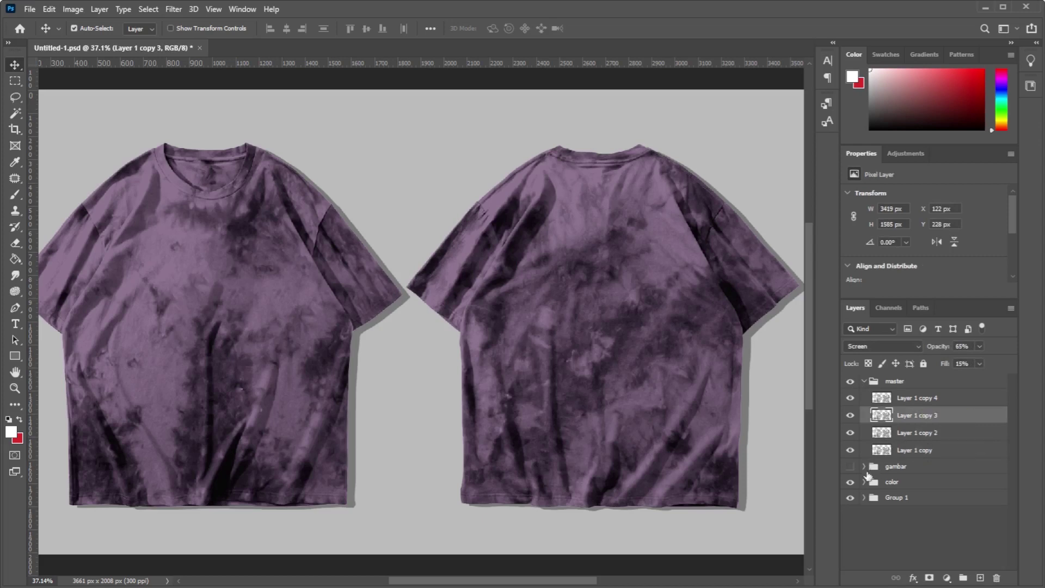
click(850, 483)
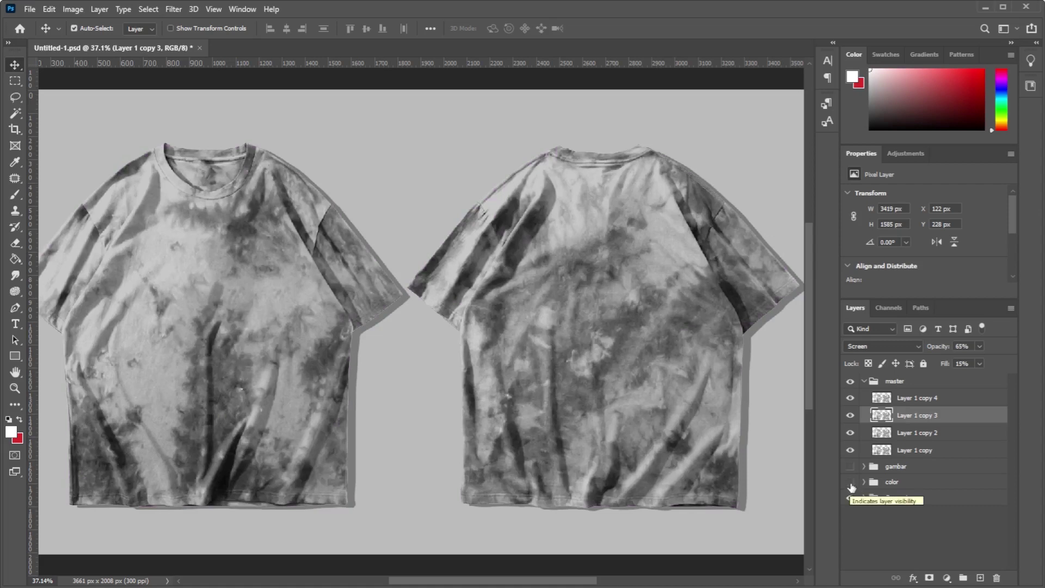
click(852, 484)
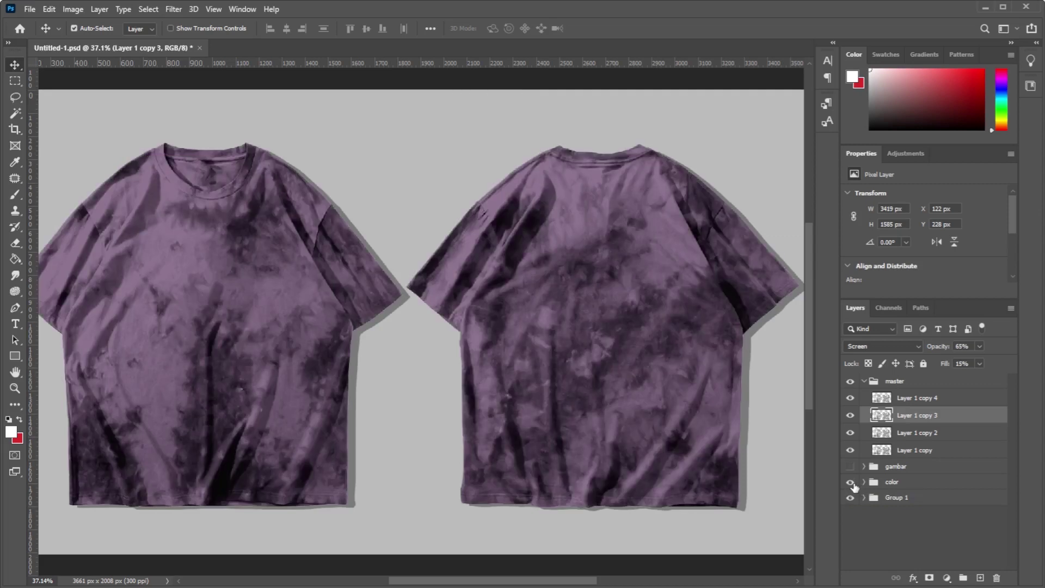
click(916, 449)
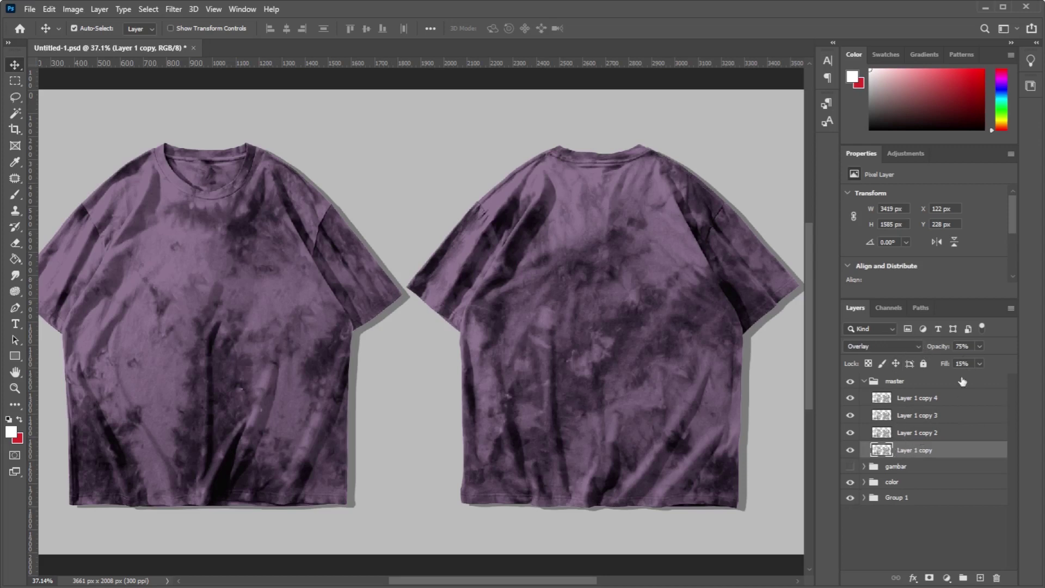
click(909, 432)
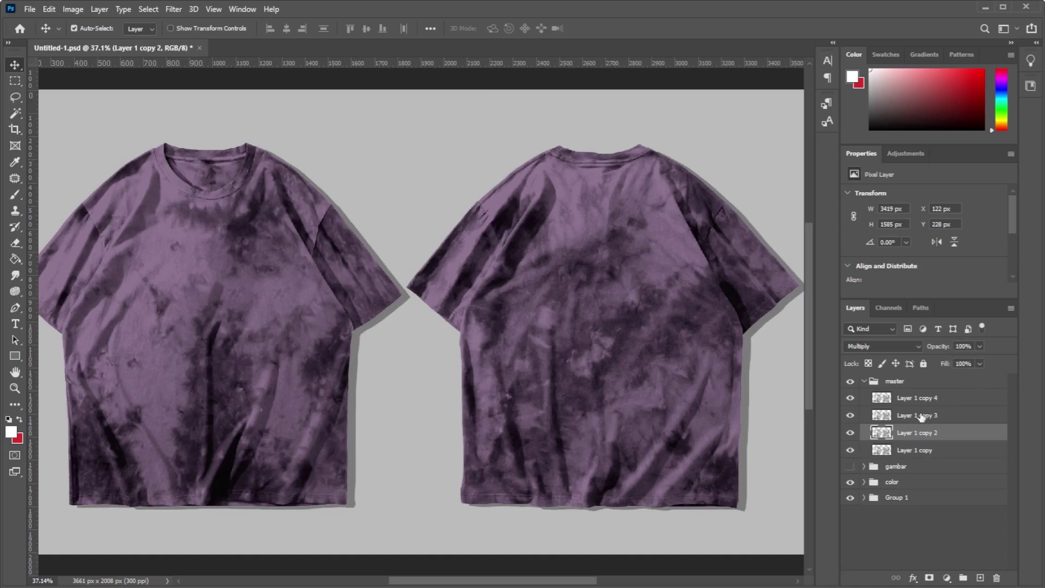
click(927, 415)
click(921, 399)
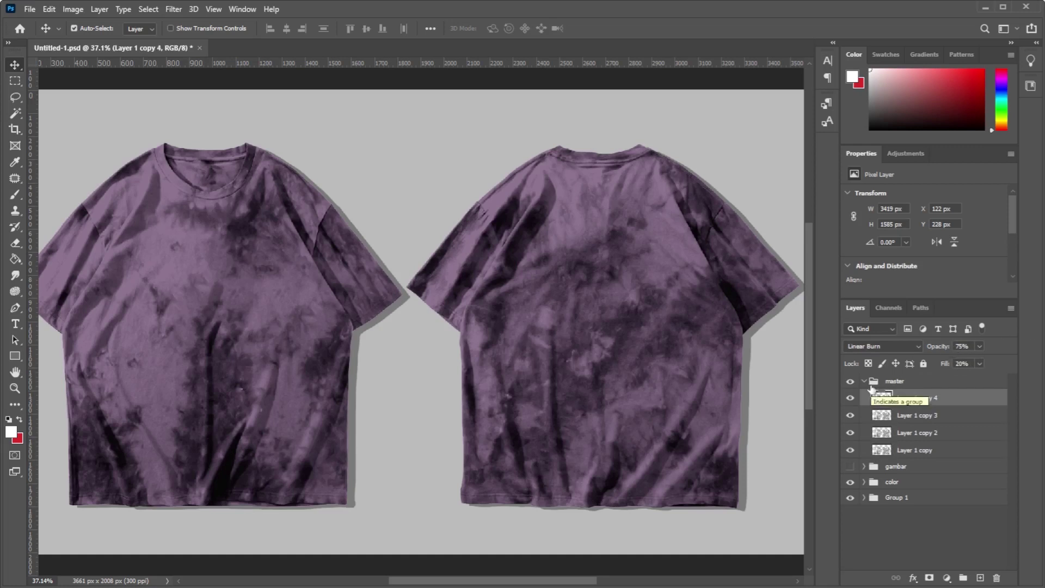
click(850, 382)
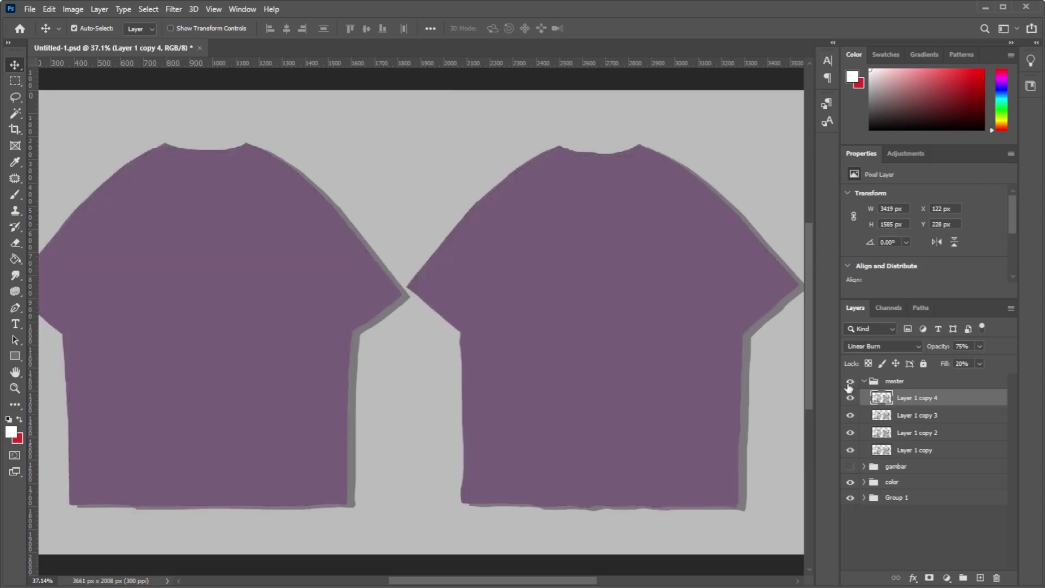
click(850, 382)
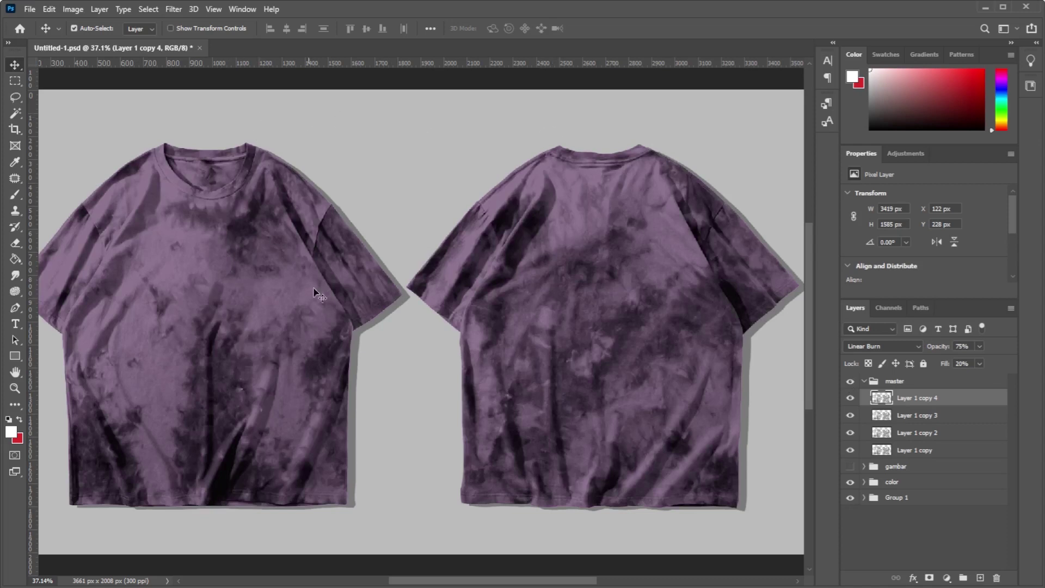
click(850, 382)
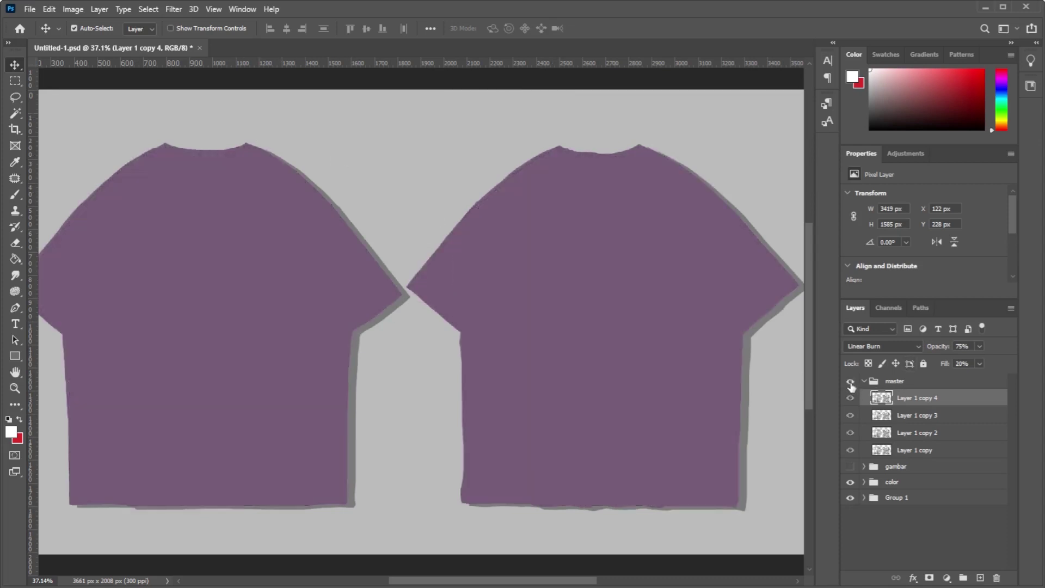
click(850, 381)
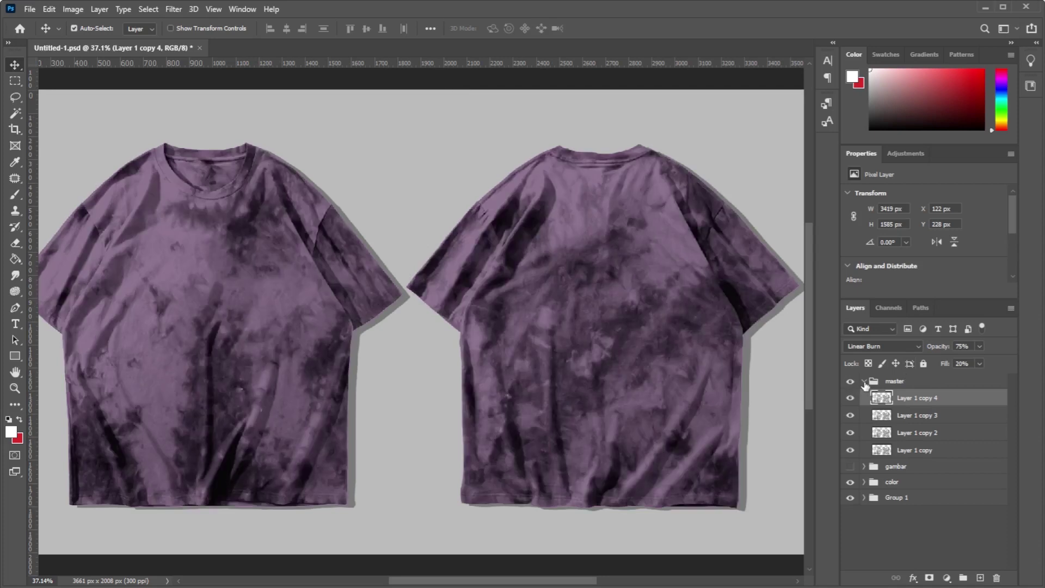
click(864, 382)
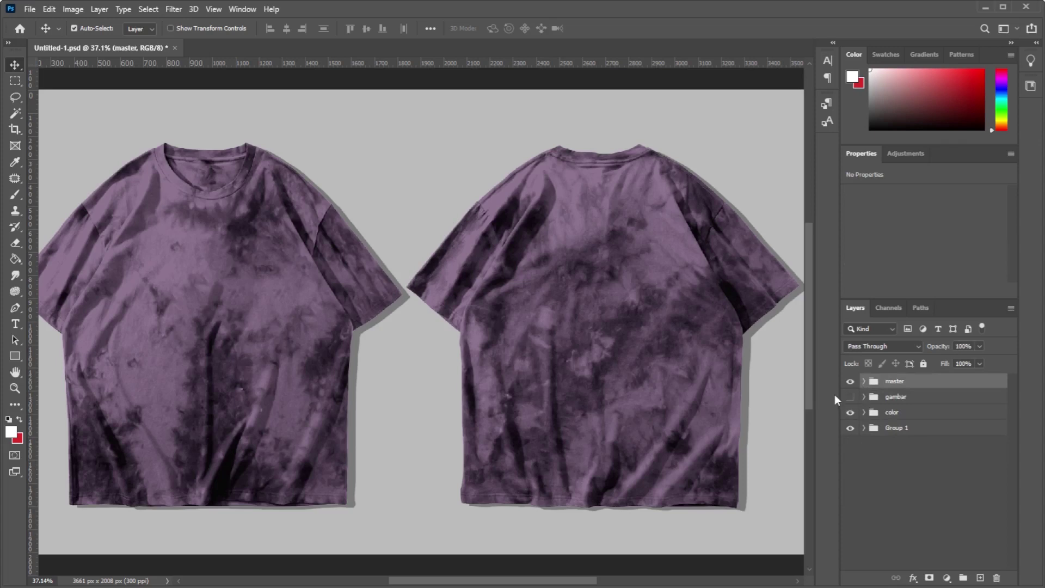
Step: Preview a deeper purple, black, and dark grey for the shirts' colour fill
click(864, 412)
double_click(882, 430)
mouse_move(634, 242)
mouse_down()
mouse_move(661, 290)
mouse_move(681, 248)
mouse_move(621, 210)
mouse_up()
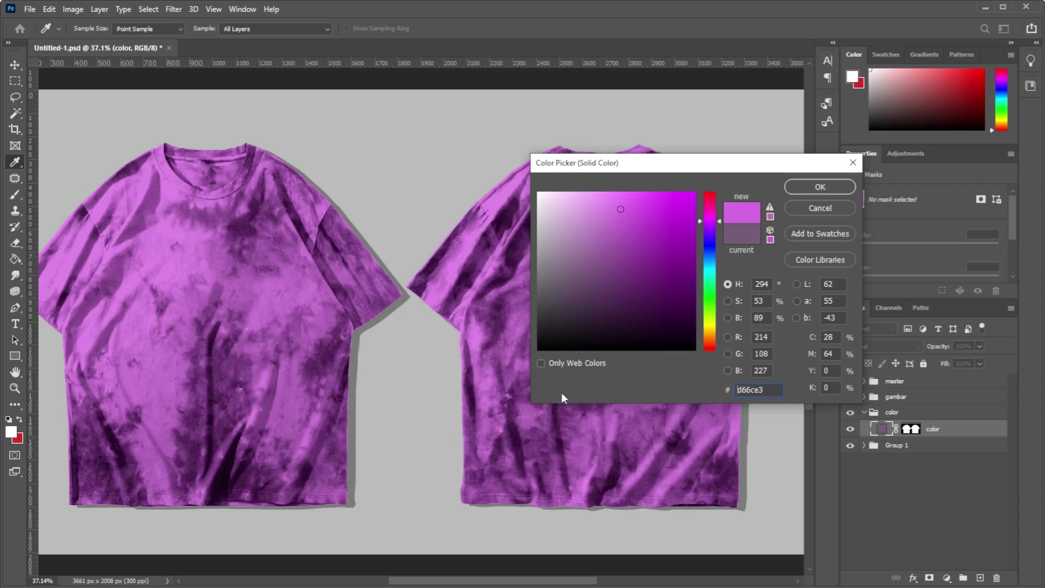
drag(551, 312, 528, 372)
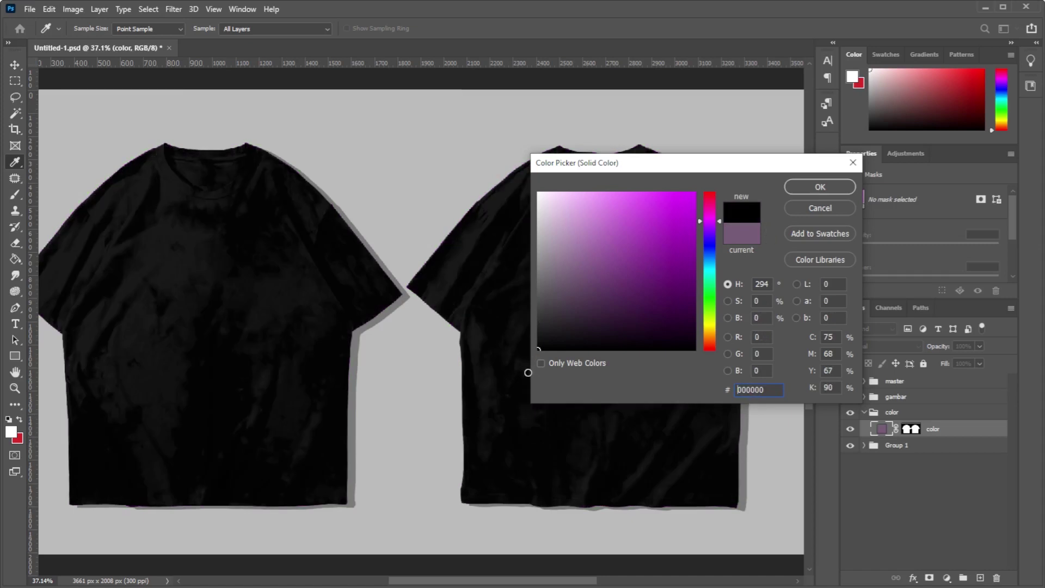
drag(528, 373, 518, 333)
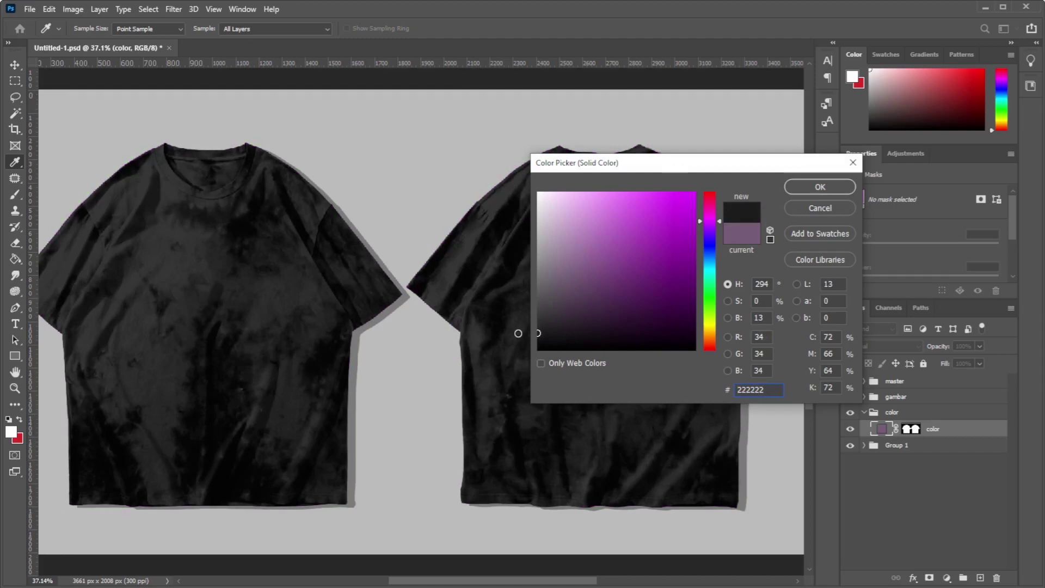
drag(518, 333, 518, 335)
Step: Try lighter grey, black, and mid grey, then confirm muted purple 705473 for the shirts
click(506, 326)
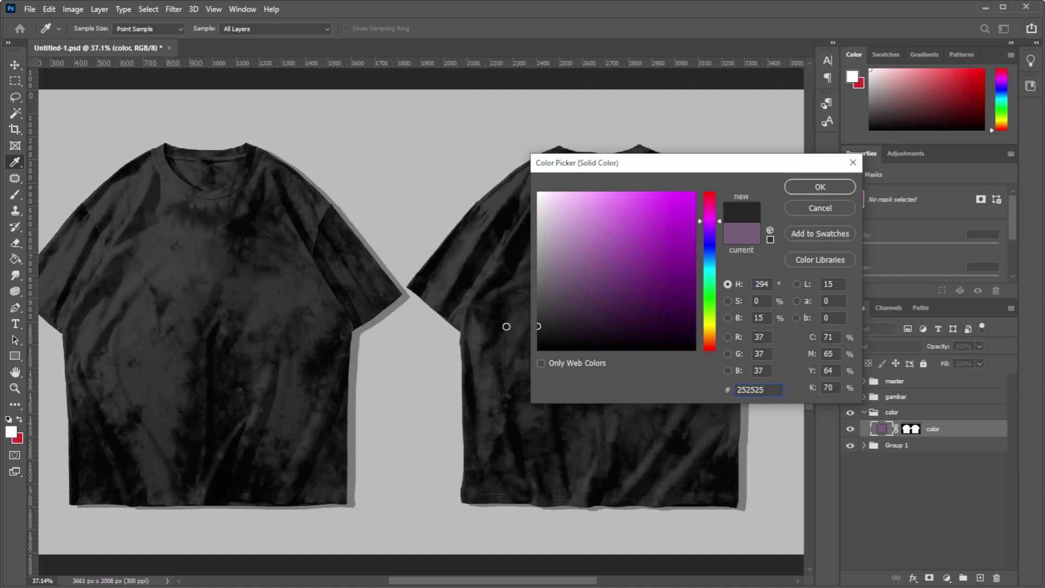
click(504, 362)
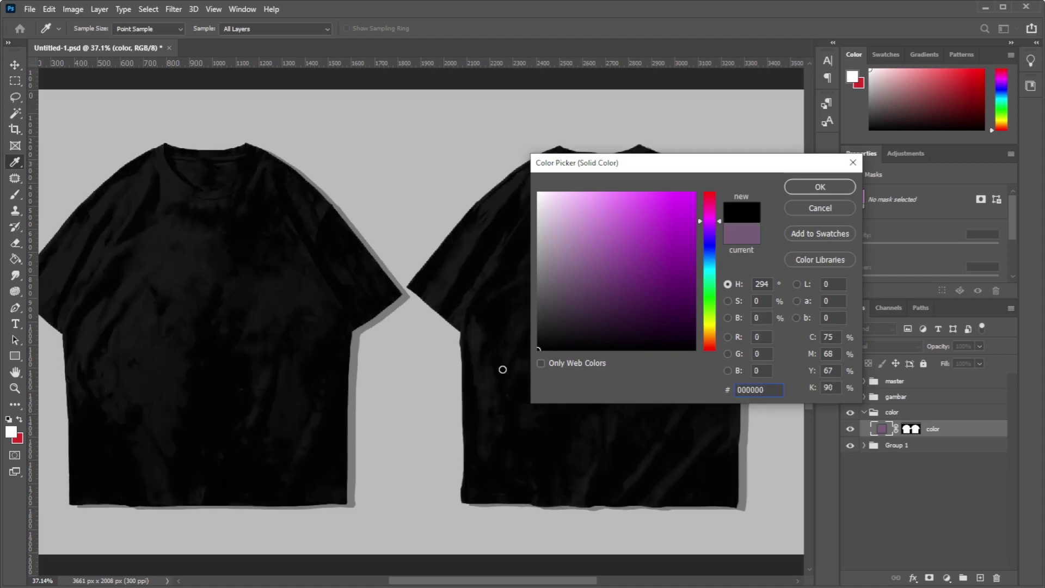
click(502, 295)
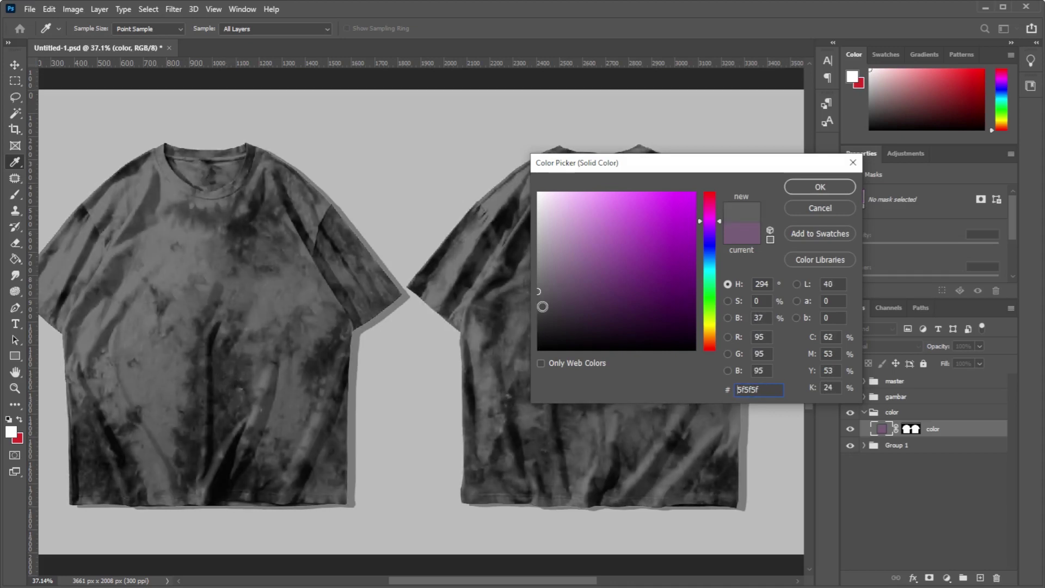
drag(539, 297, 531, 315)
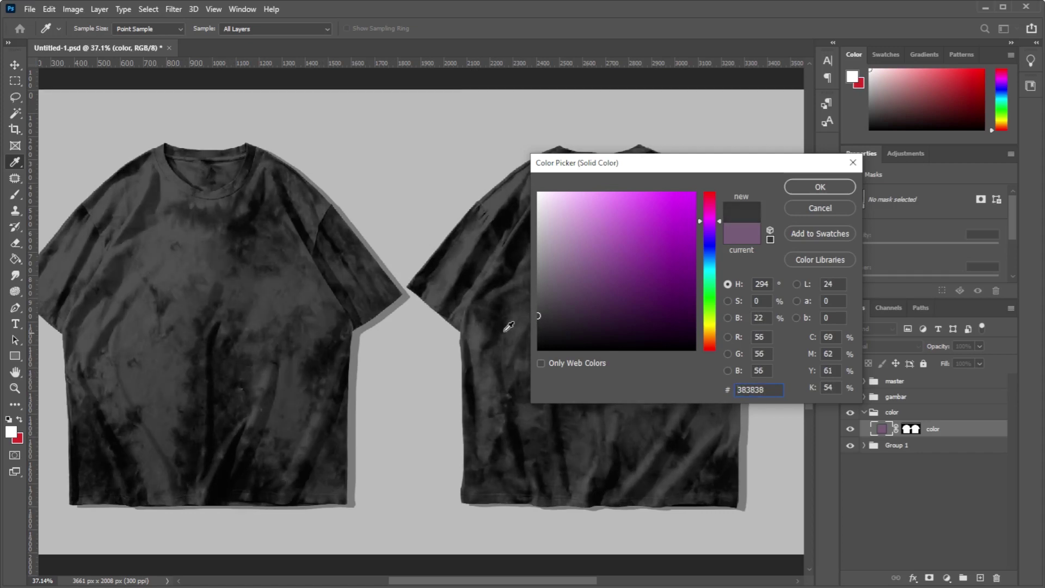
click(538, 315)
mouse_move(539, 315)
mouse_down()
mouse_move(557, 325)
mouse_move(528, 320)
mouse_move(523, 334)
mouse_up()
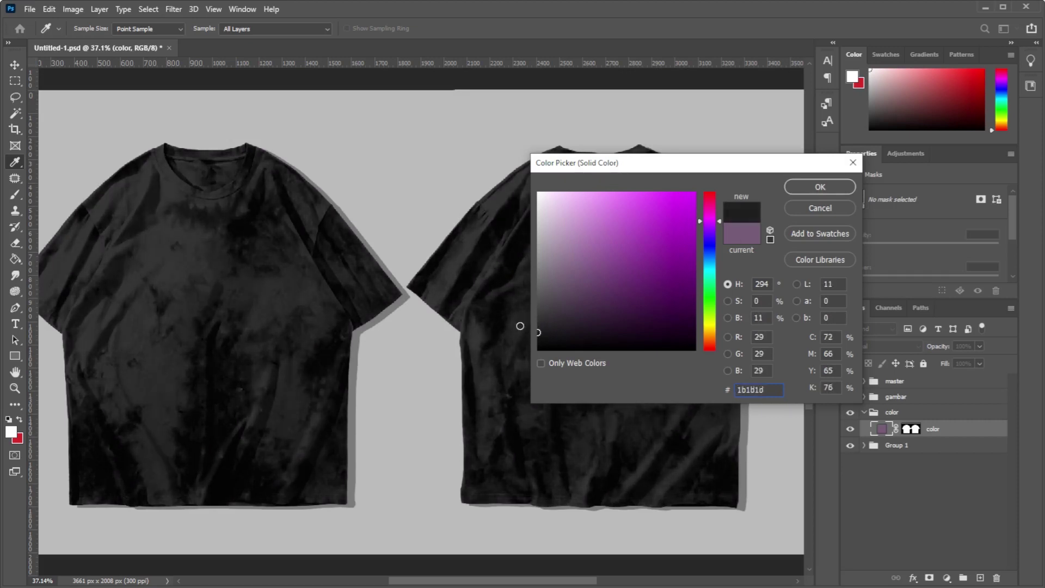
mouse_move(522, 334)
mouse_down()
mouse_move(551, 285)
mouse_move(588, 264)
mouse_move(593, 284)
mouse_move(626, 287)
mouse_move(615, 288)
mouse_move(597, 250)
mouse_move(602, 214)
mouse_move(571, 273)
mouse_move(579, 279)
mouse_up()
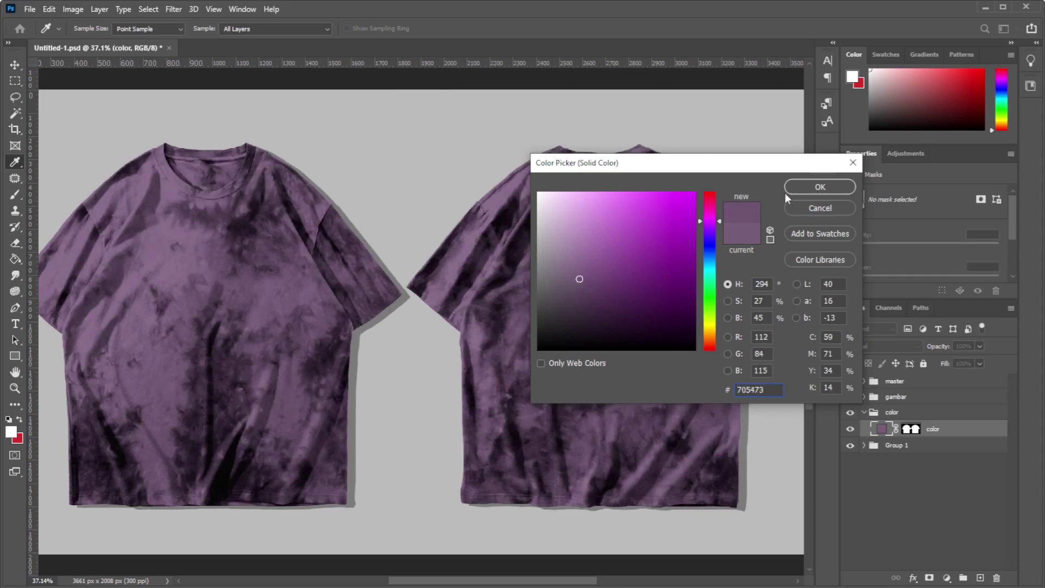
click(819, 187)
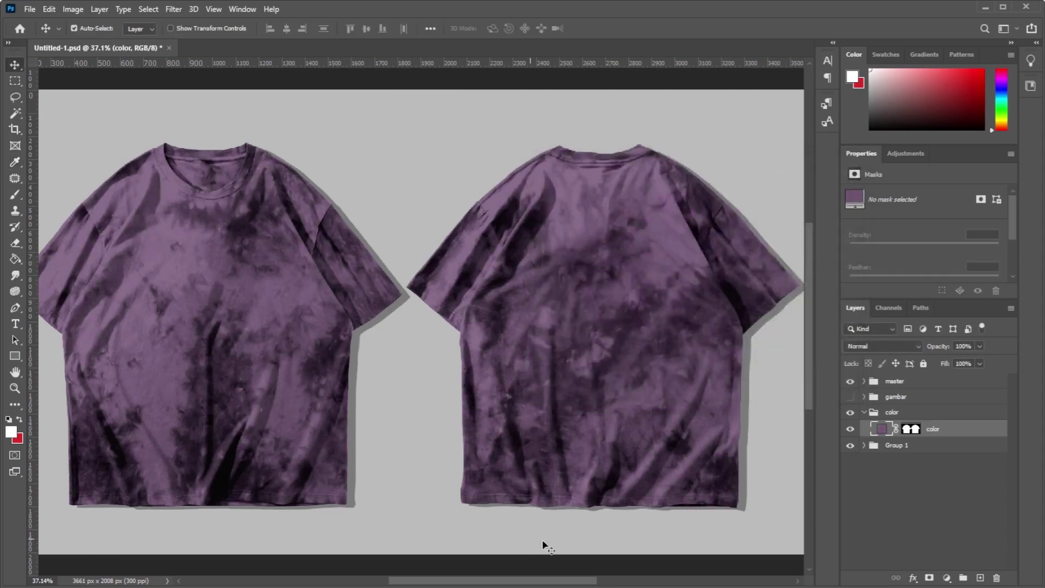
Step: Expand Group 1, rename it BG, and toggle Layer 2's Drop Shadow off and on
click(865, 448)
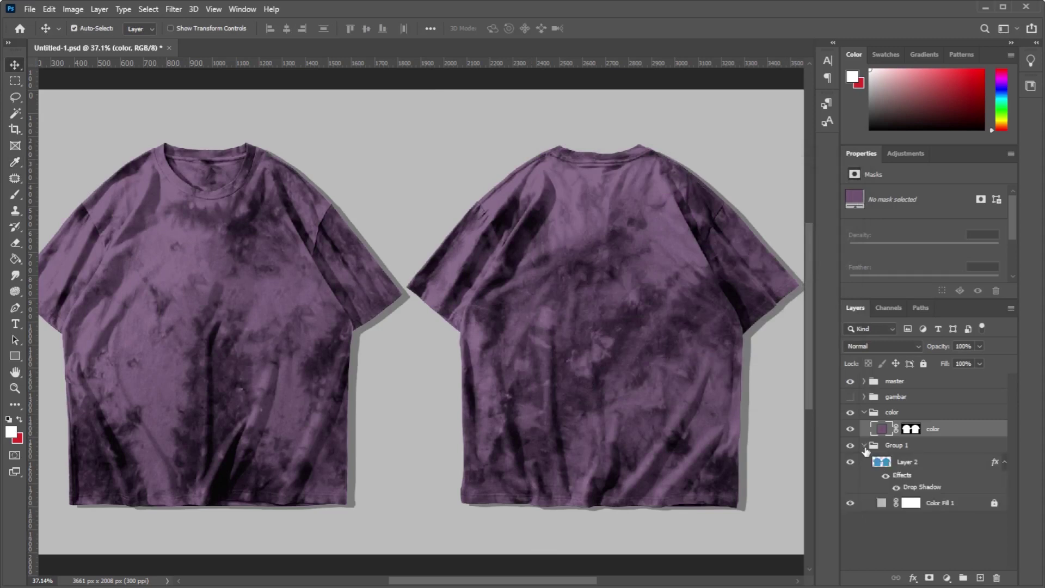
click(917, 463)
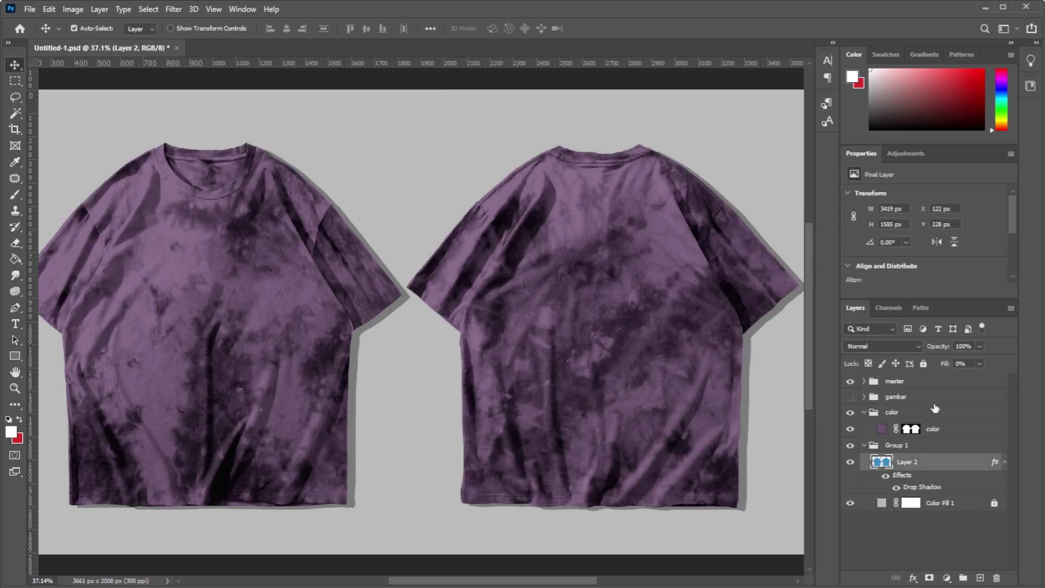
double_click(895, 446)
text(B)
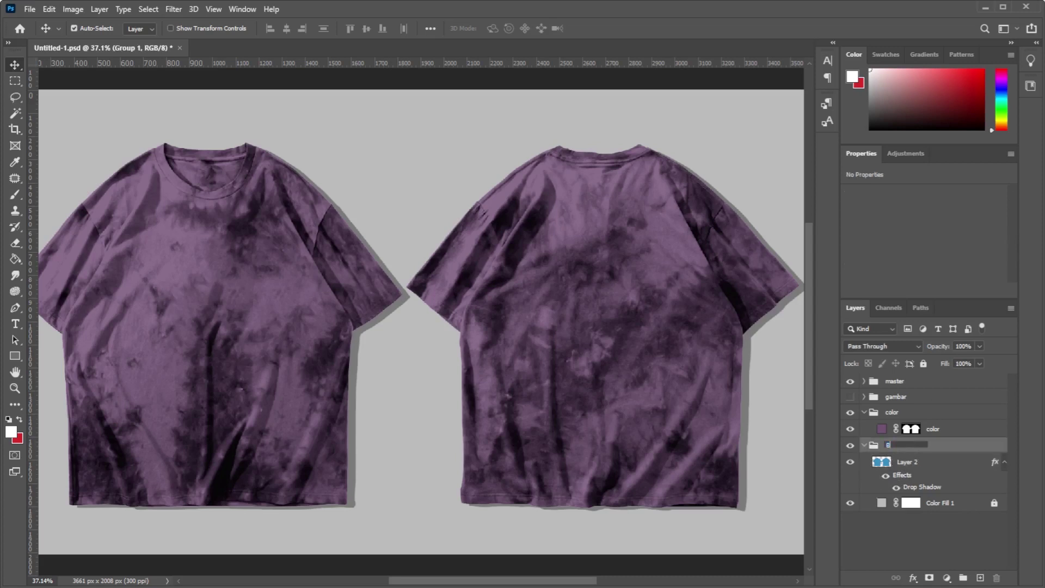
text(G)
key(Return)
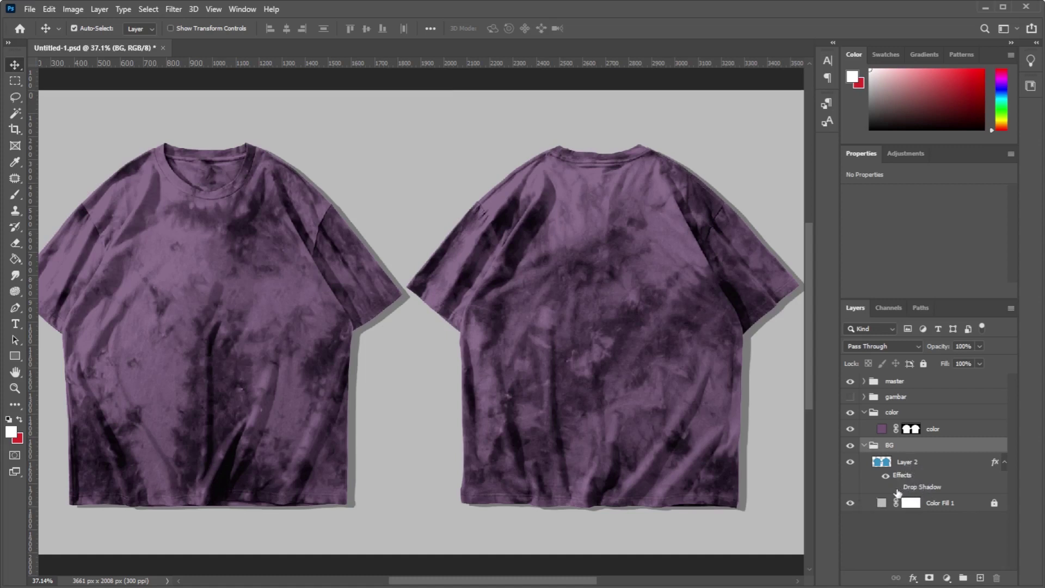
click(896, 486)
click(928, 488)
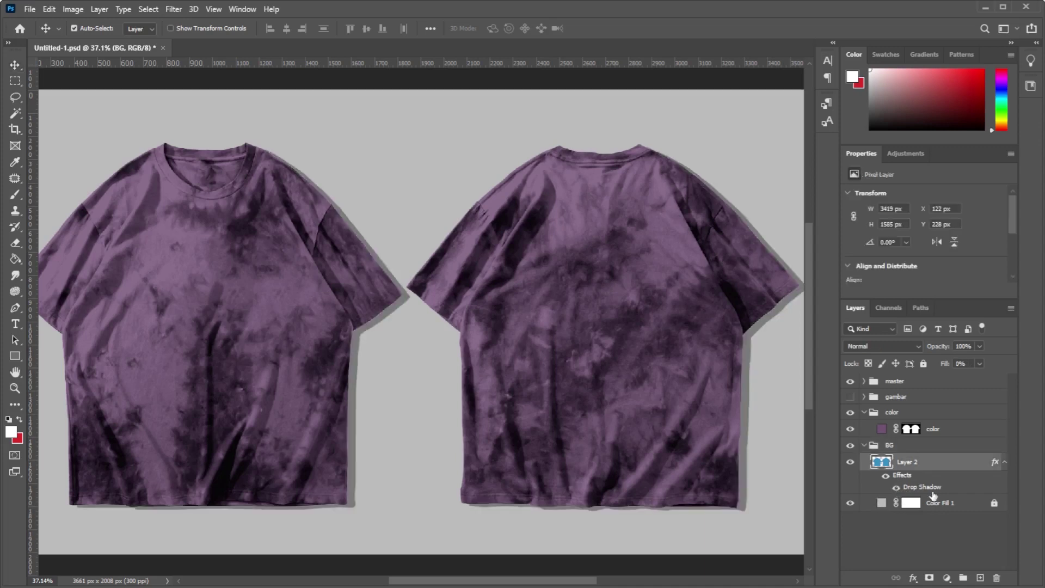
Step: Enlarge Layer 2's drop shadow Size to soften the shirts' shadows and apply it
double_click(933, 495)
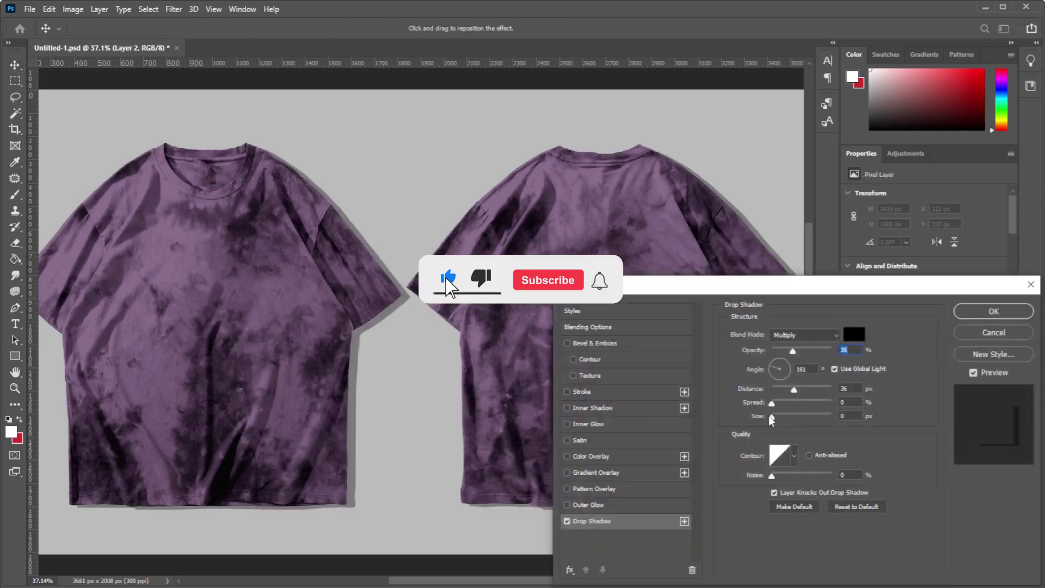
drag(770, 416, 780, 418)
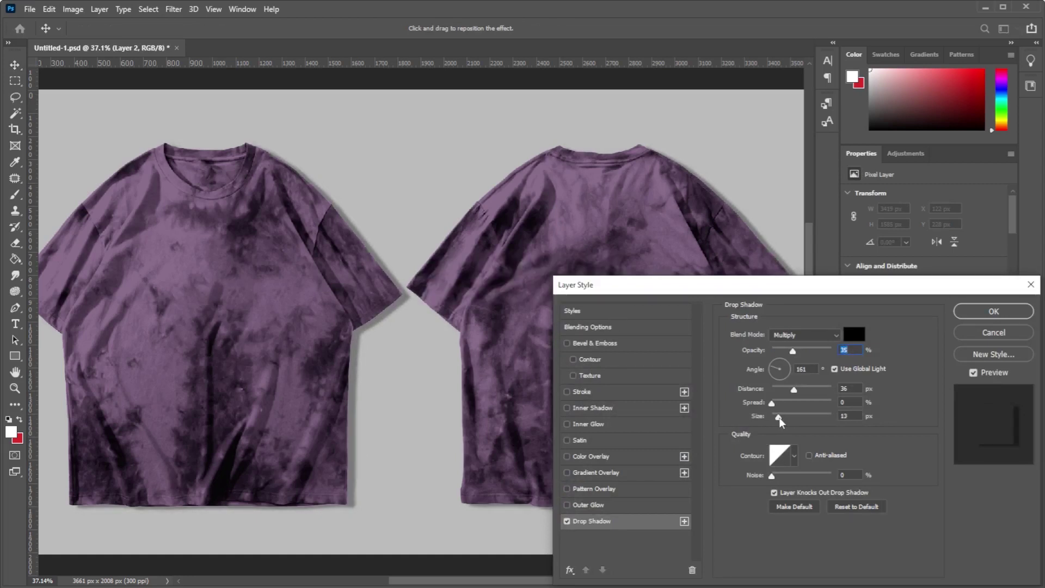
drag(779, 417, 778, 417)
click(978, 306)
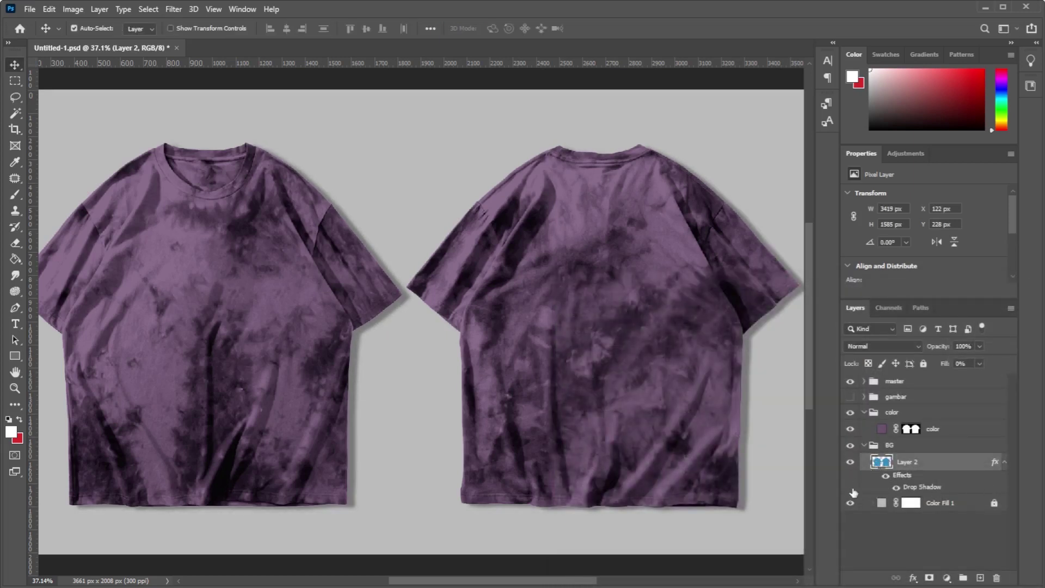
click(850, 504)
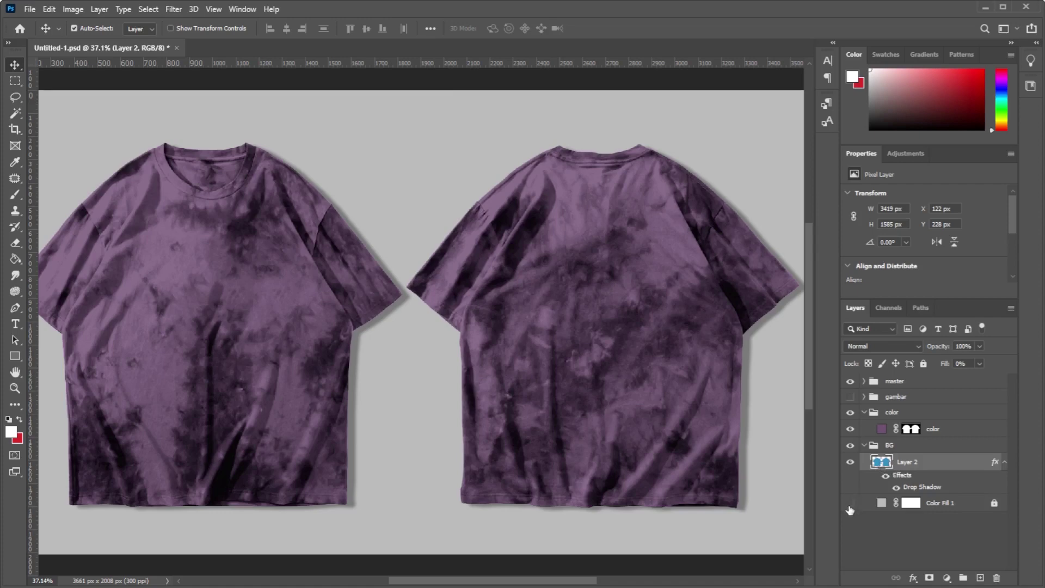
click(850, 503)
click(911, 502)
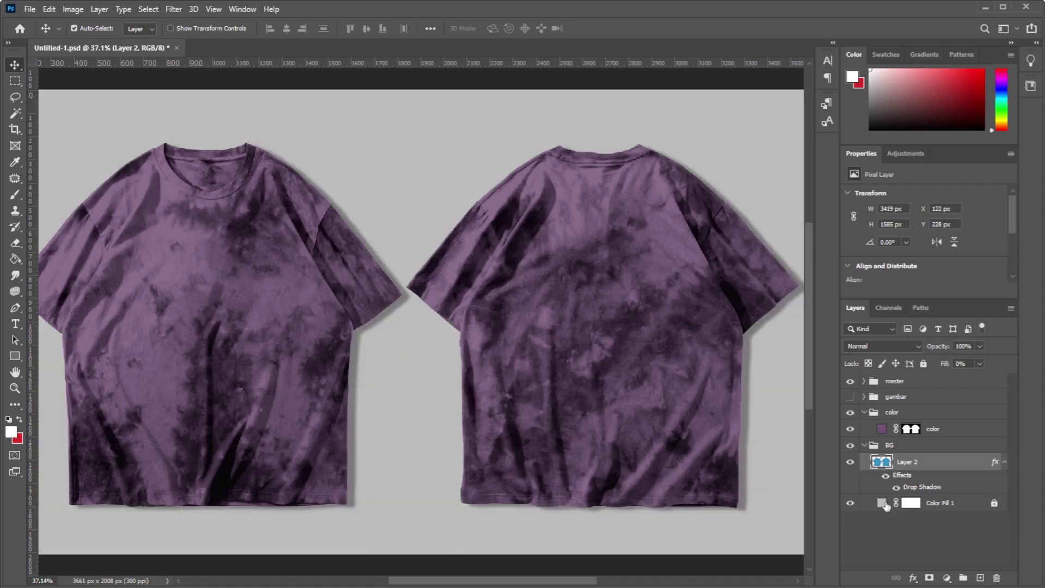
click(502, 227)
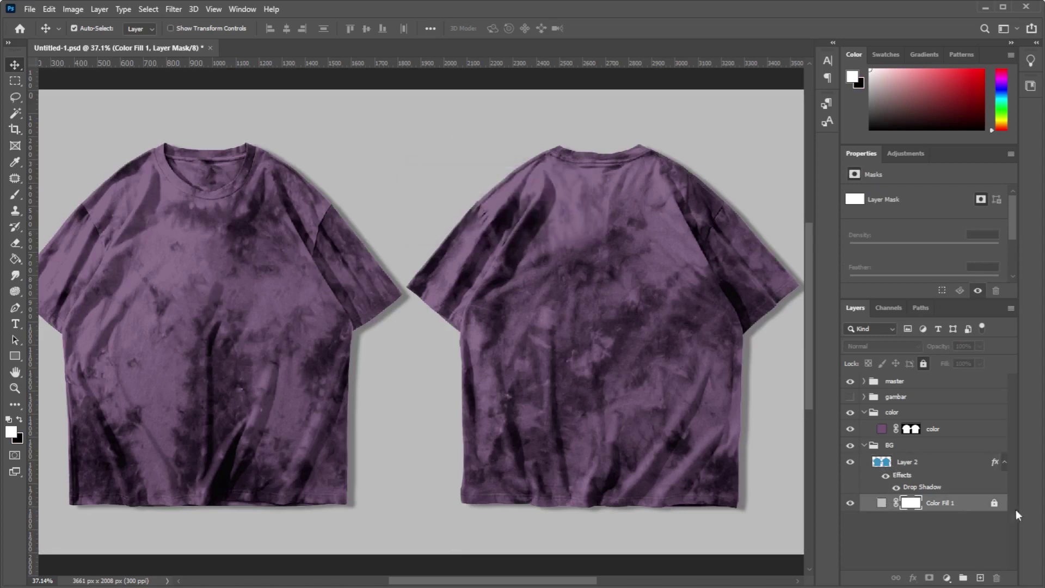
click(994, 502)
Step: Make the Color Fill 1 background light grey d3d3d3 after trying near-white and red
double_click(881, 503)
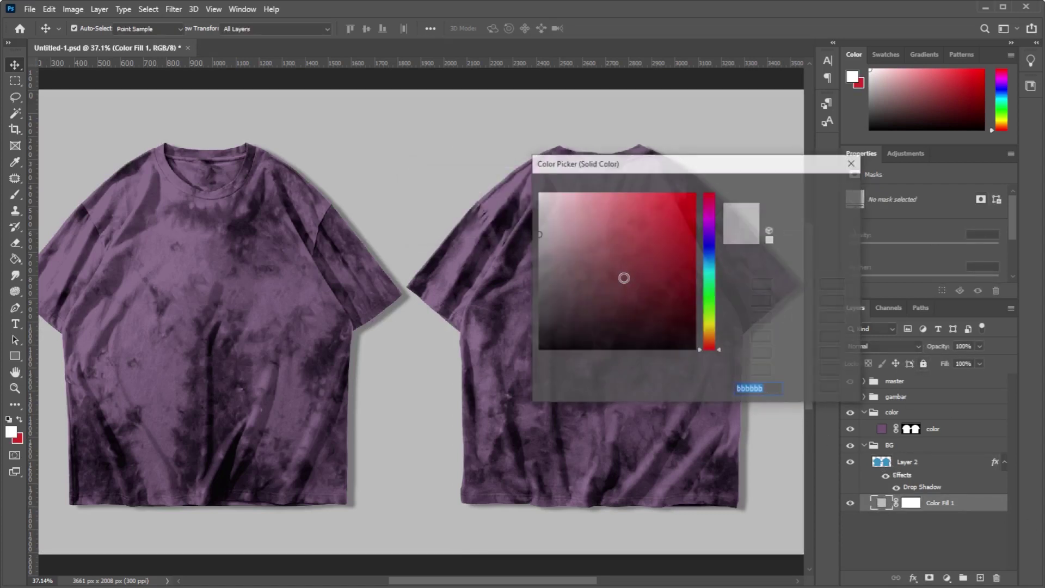
click(553, 207)
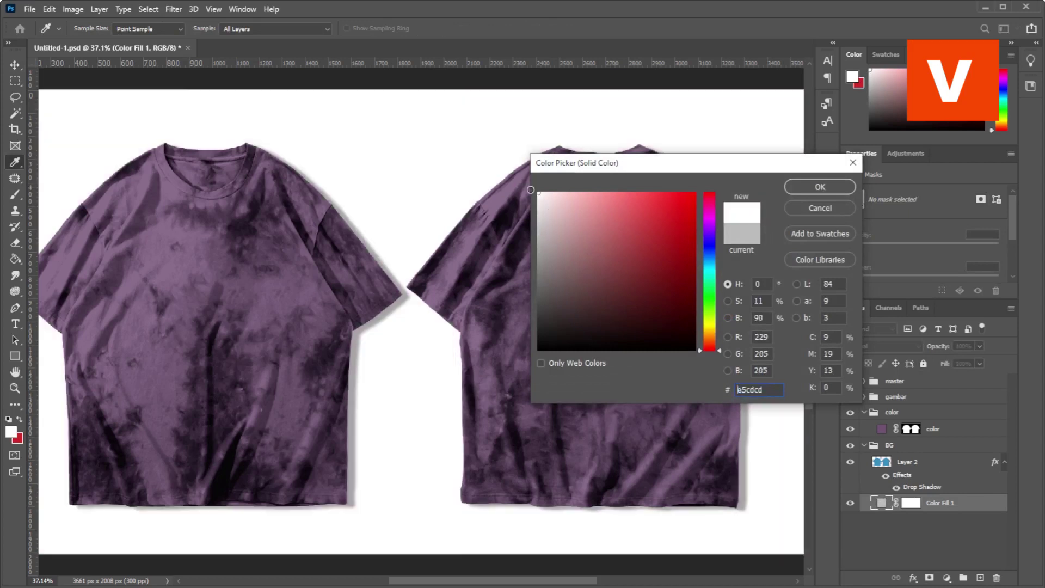
mouse_move(637, 210)
mouse_down()
mouse_move(672, 219)
mouse_move(534, 205)
mouse_move(537, 214)
mouse_up()
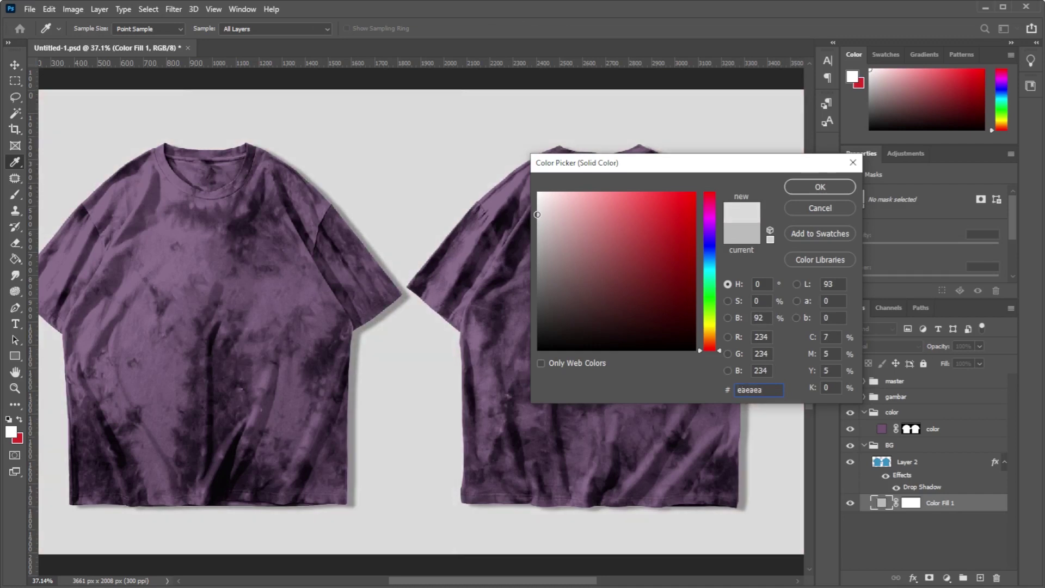
text(dcdcdc)
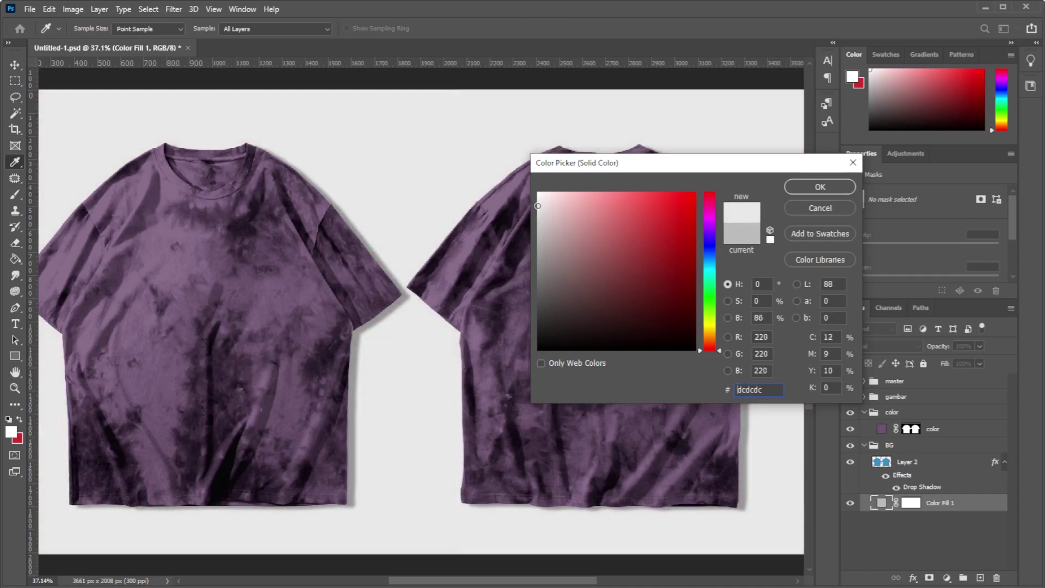
click(539, 211)
drag(539, 212, 536, 221)
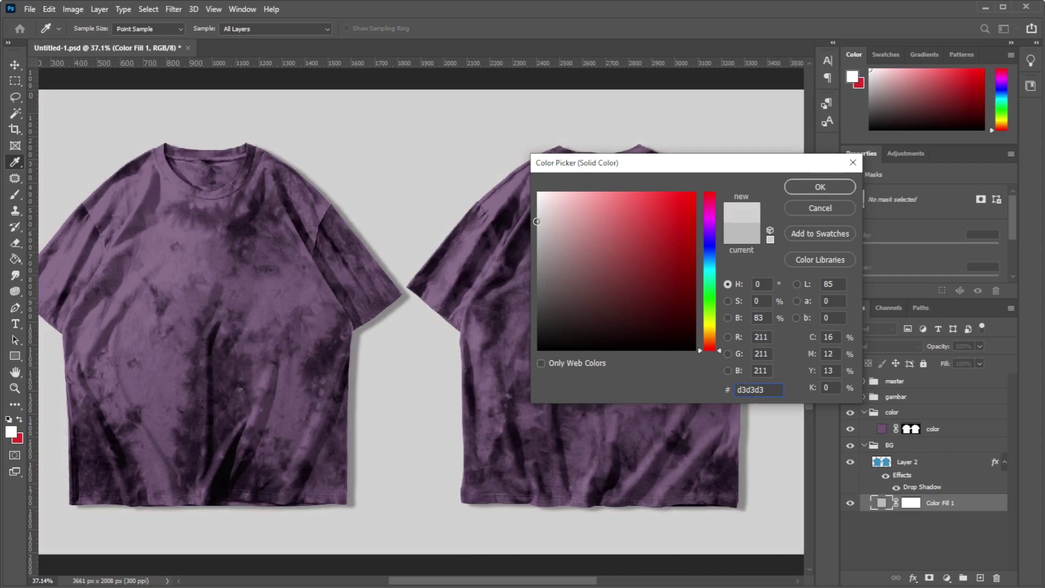
click(817, 185)
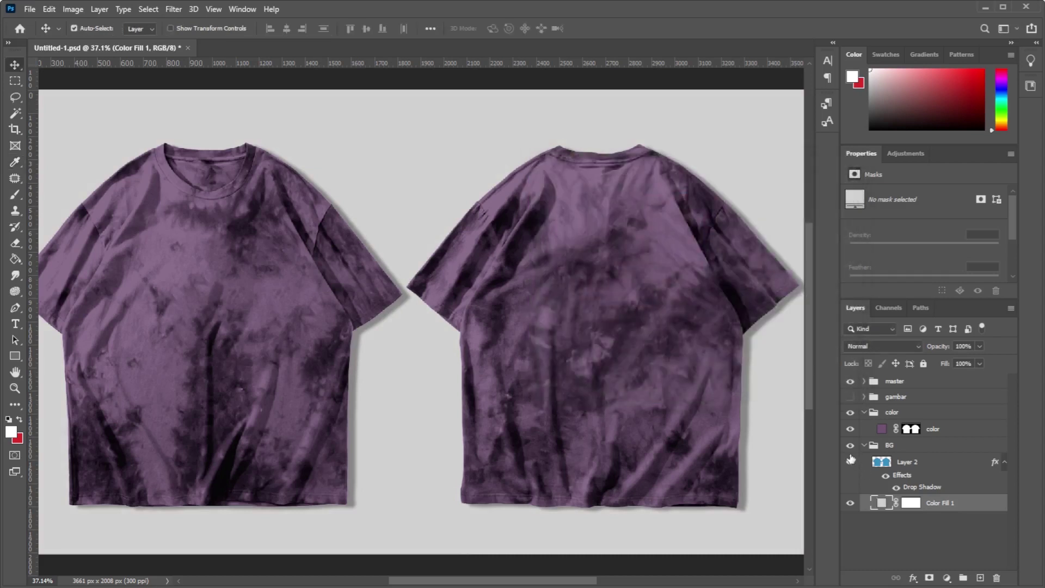
Step: Toggle the grey background fill off and on, collapse BG, and show the gambar group
click(849, 503)
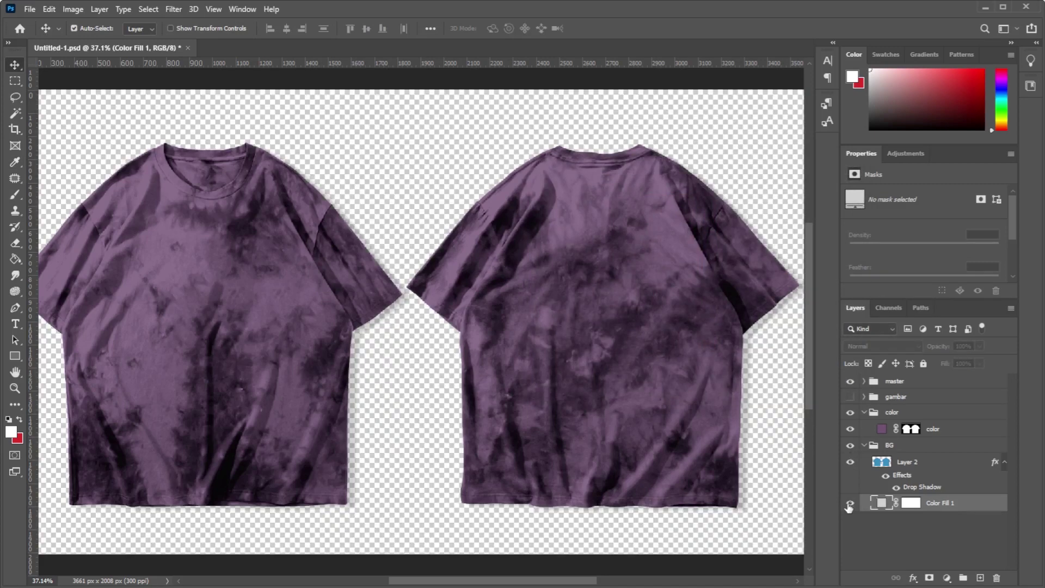
click(850, 503)
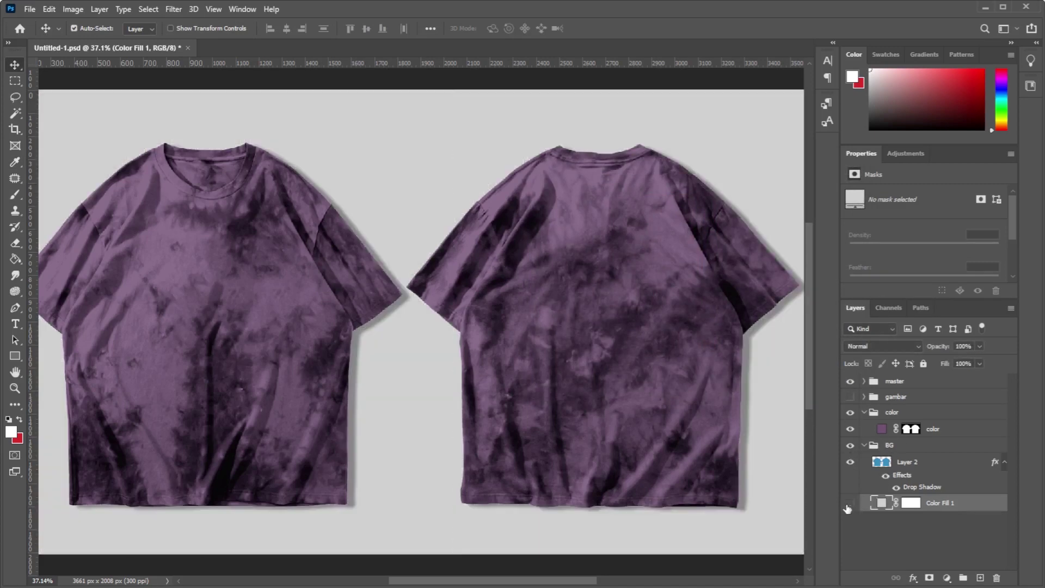
click(849, 503)
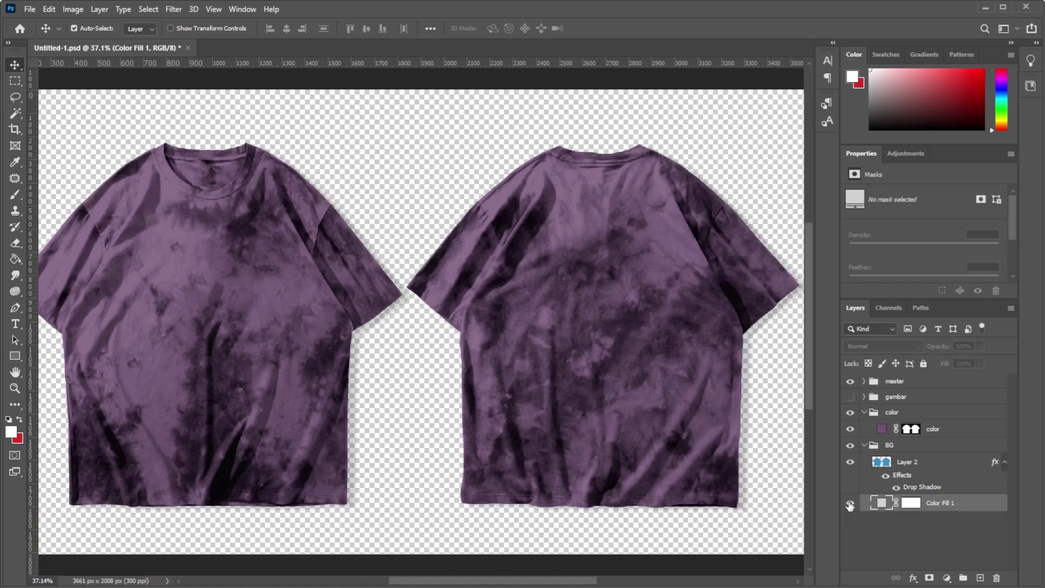
click(849, 504)
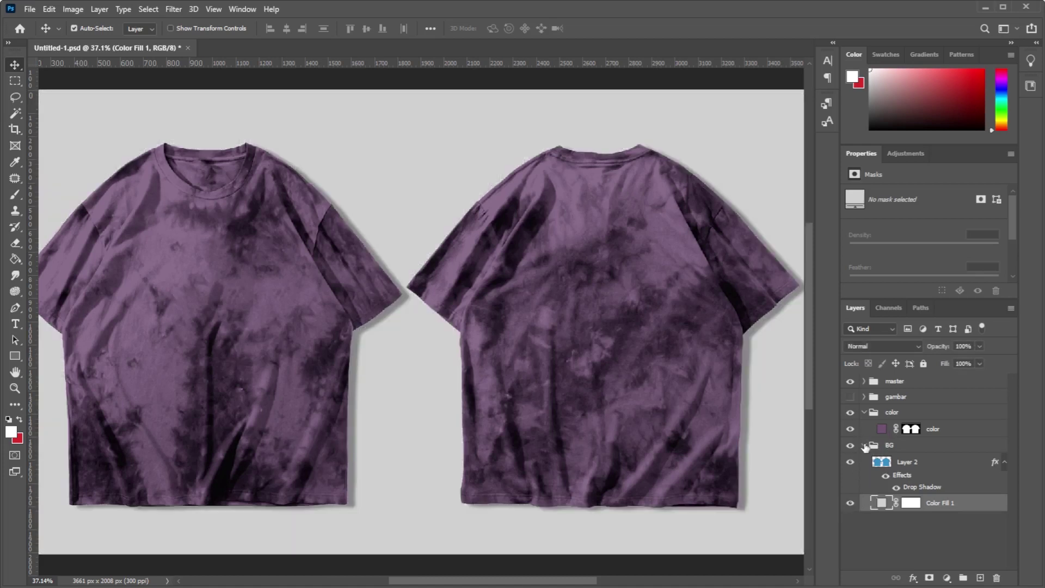
click(864, 445)
click(849, 397)
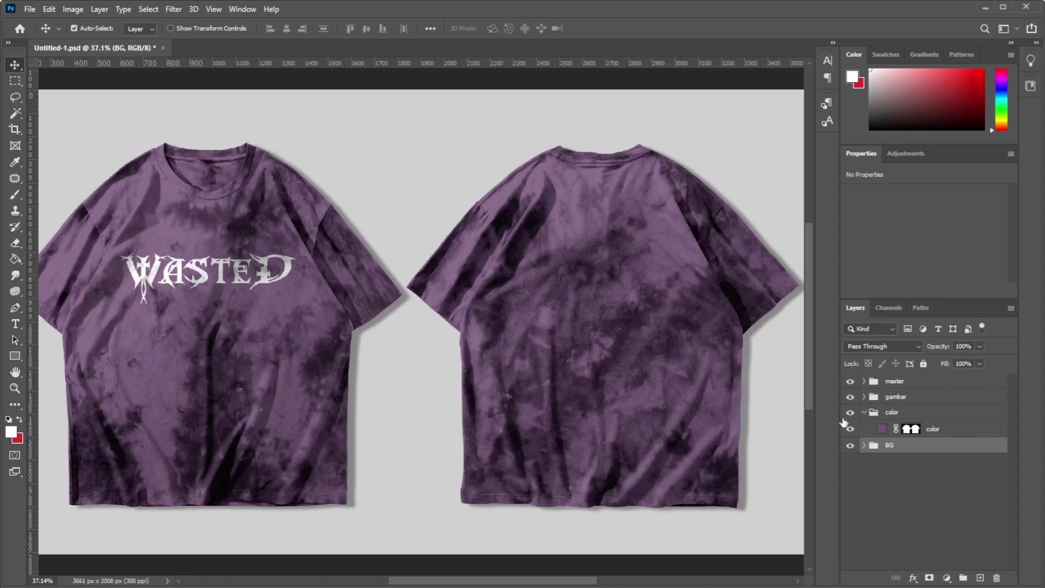
click(852, 398)
scroll(178, 263, up, 4)
scroll(161, 284, up, 3)
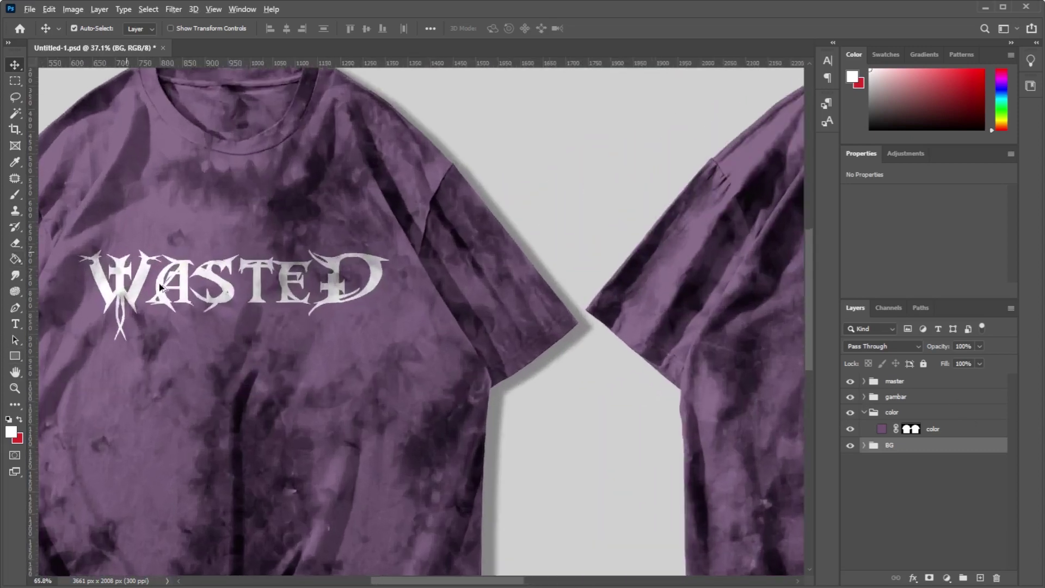
scroll(161, 284, up, 2)
scroll(501, 276, up, 2)
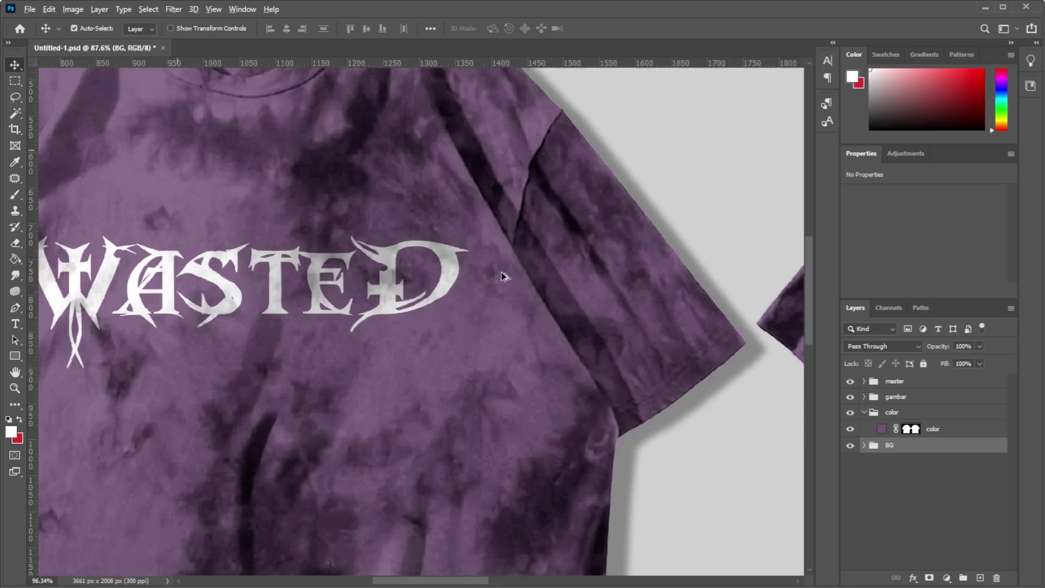
scroll(338, 275, up, 2)
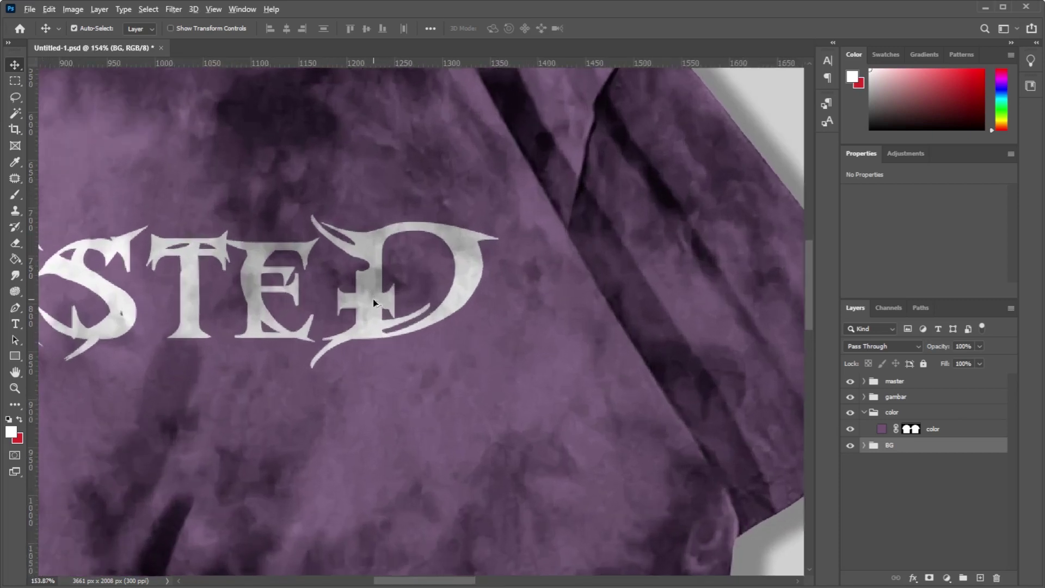
scroll(362, 303, down, 3)
scroll(362, 304, down, 2)
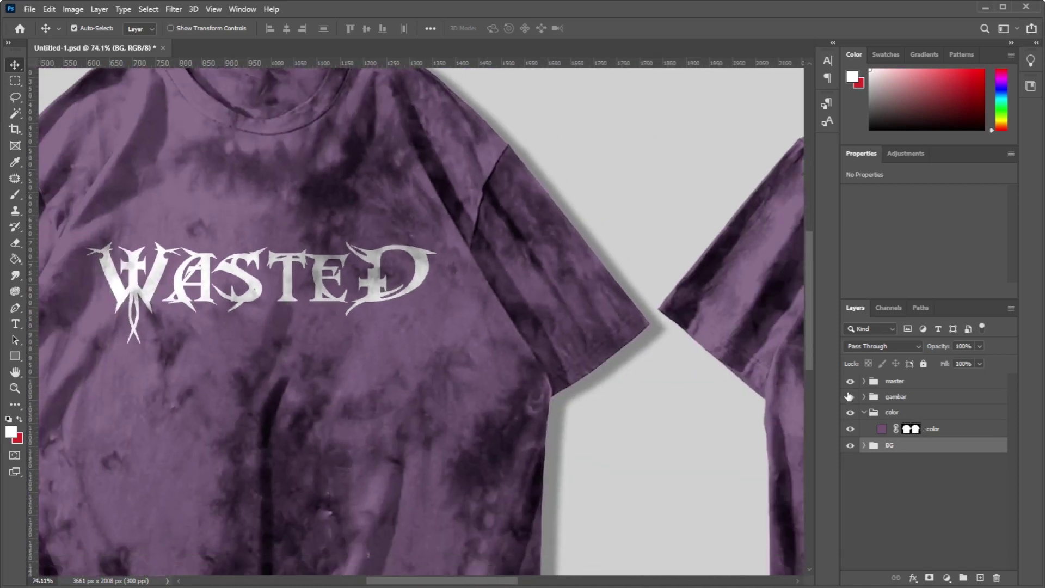
Step: Select the gambar group and move the WASTED graphic lower on the chest
click(892, 397)
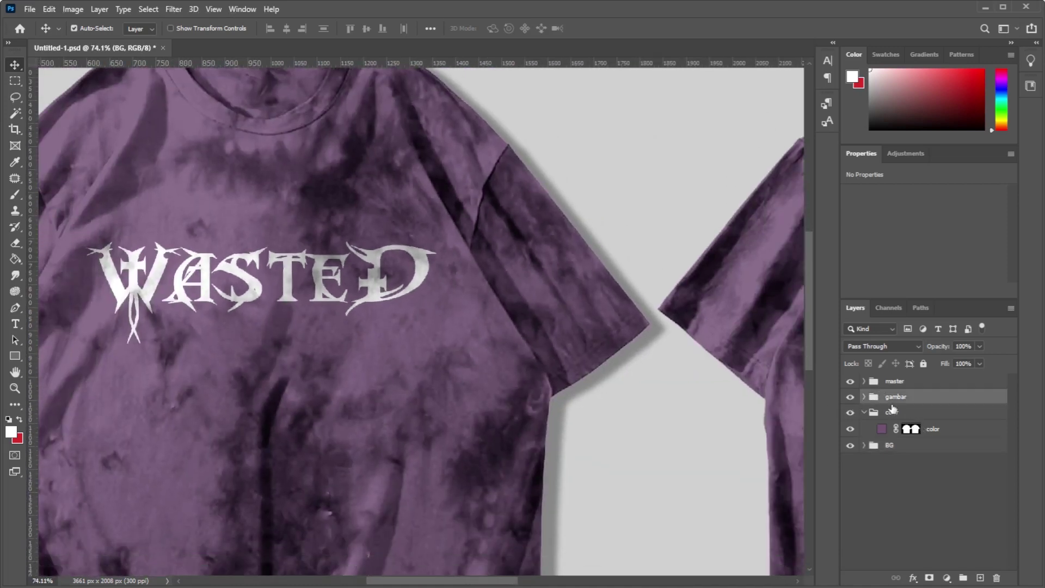
key(ctrl+t)
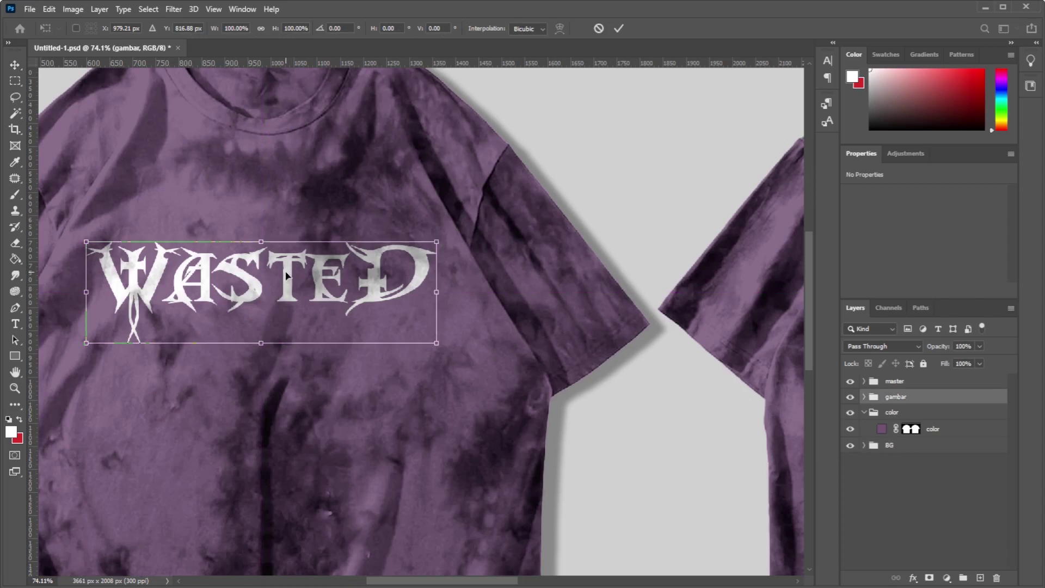
drag(289, 275, 308, 422)
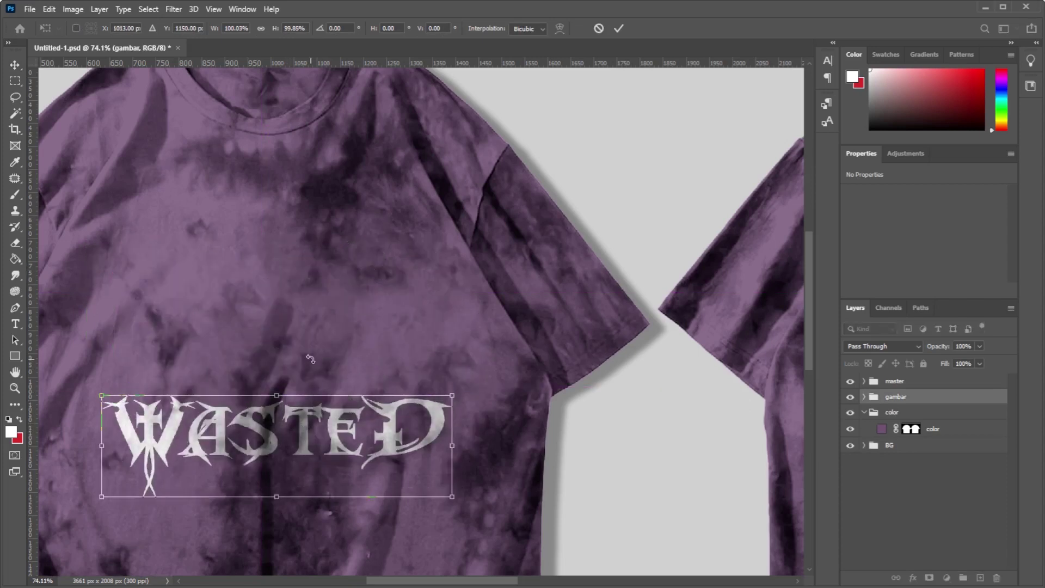
key(Return)
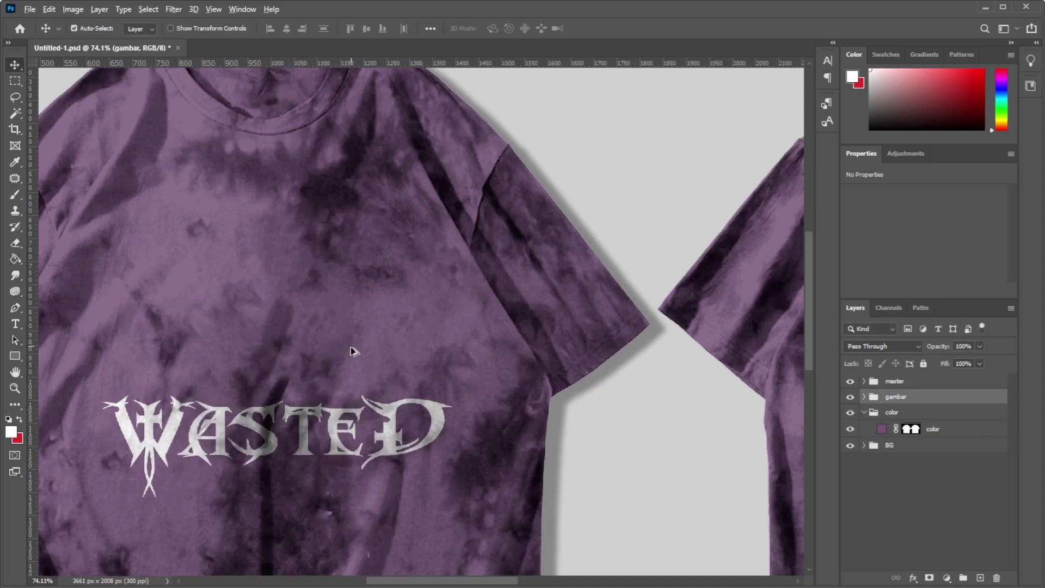
scroll(345, 354, down, 1)
scroll(345, 357, down, 2)
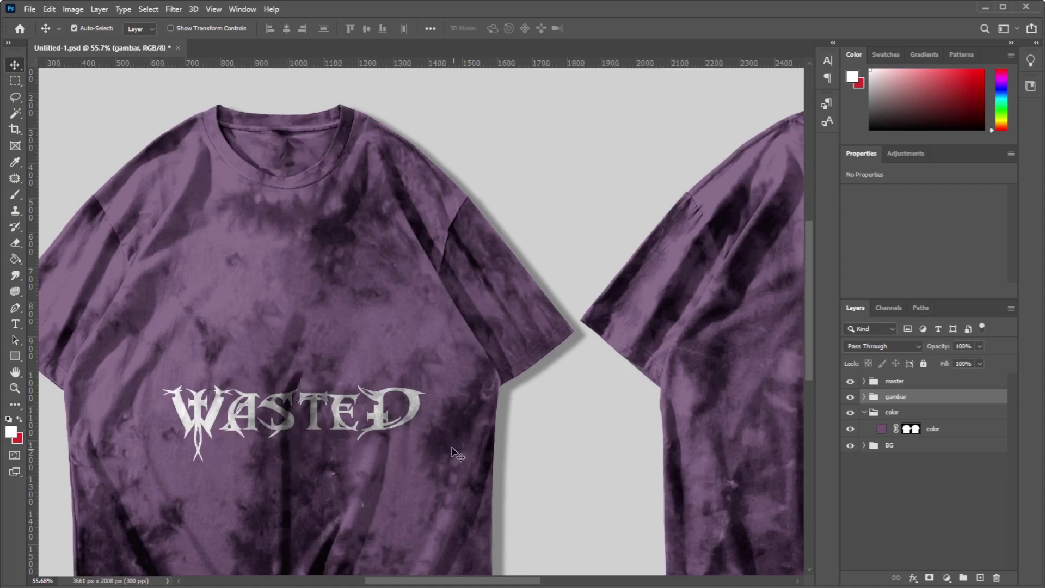
Step: Reposition the WASTED graphic centred across the front shirt's upper chest
key(ctrl+t)
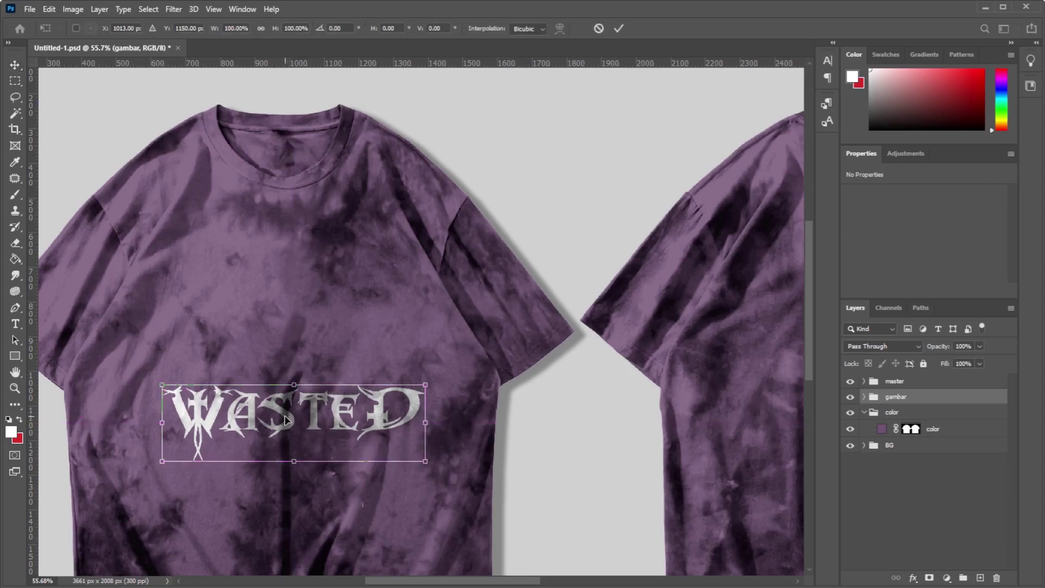
mouse_move(285, 420)
mouse_down()
mouse_move(659, 299)
mouse_move(717, 235)
mouse_move(413, 243)
mouse_up()
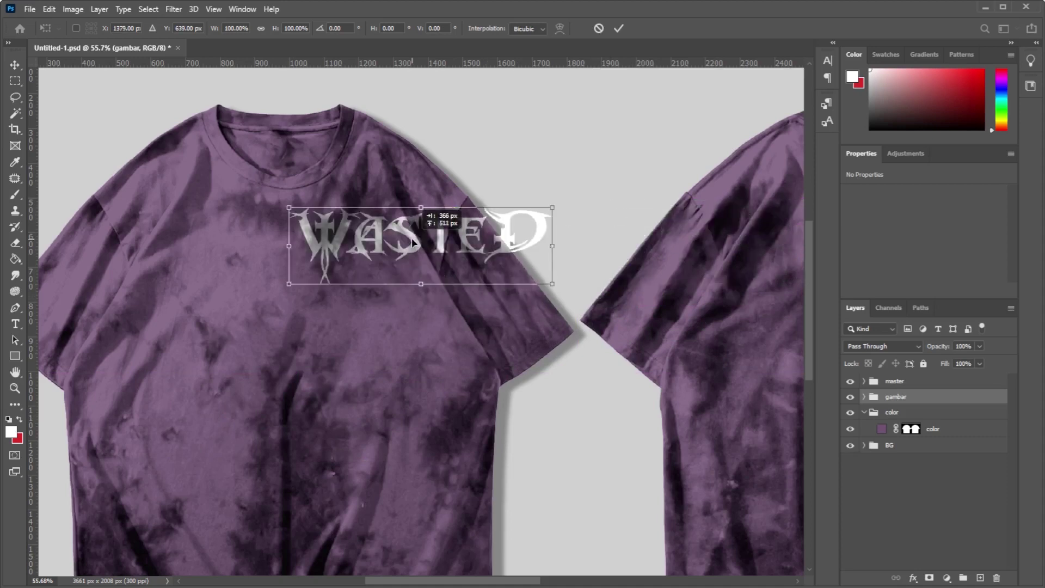
drag(412, 242, 403, 243)
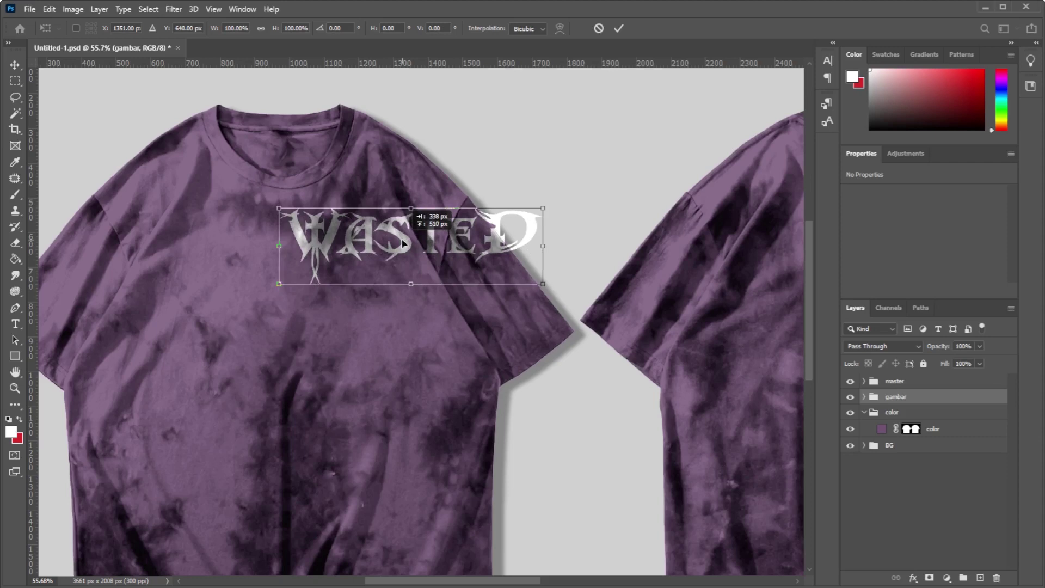
mouse_move(403, 244)
mouse_down()
mouse_move(278, 288)
mouse_move(273, 304)
mouse_move(281, 297)
mouse_move(270, 290)
mouse_up()
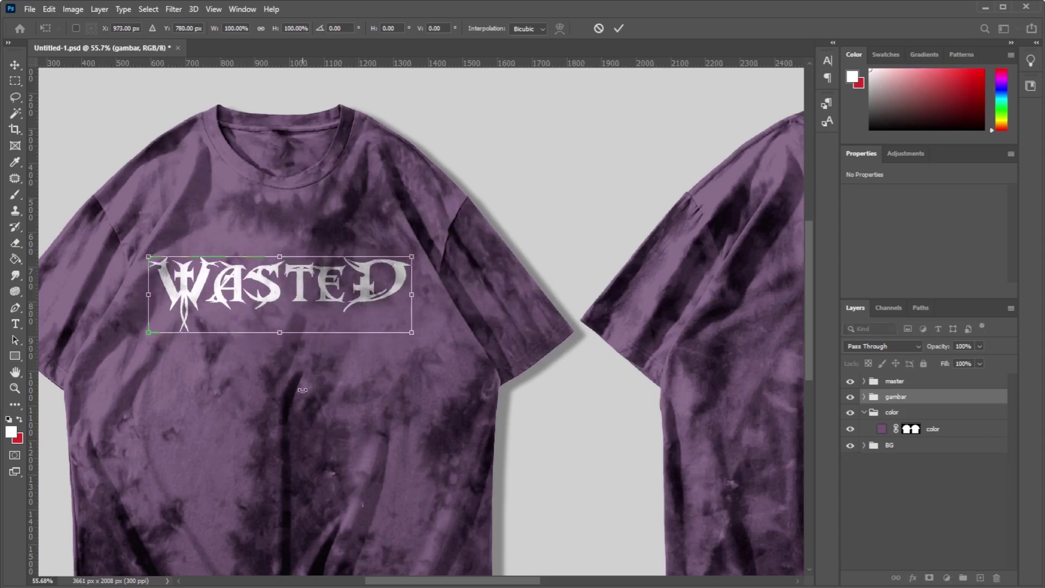
key(Return)
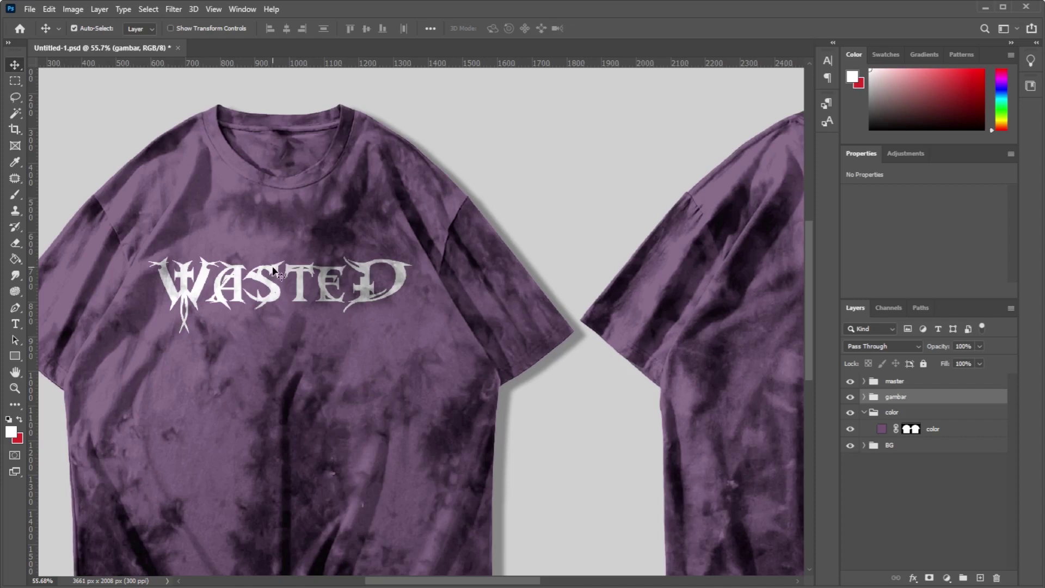
scroll(273, 271, down, 3)
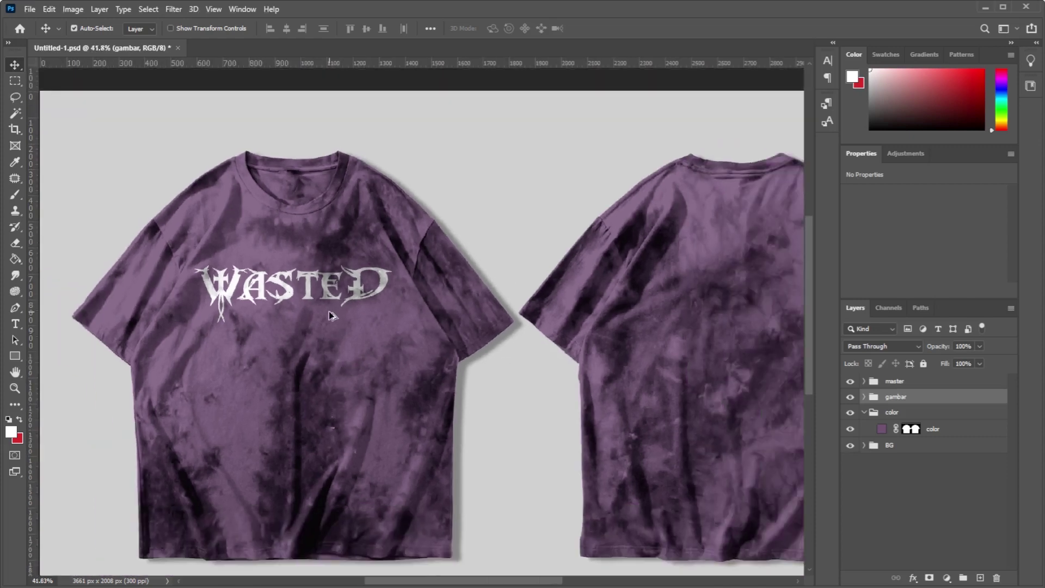
scroll(305, 294, up, 2)
scroll(297, 293, down, 3)
scroll(290, 294, down, 1)
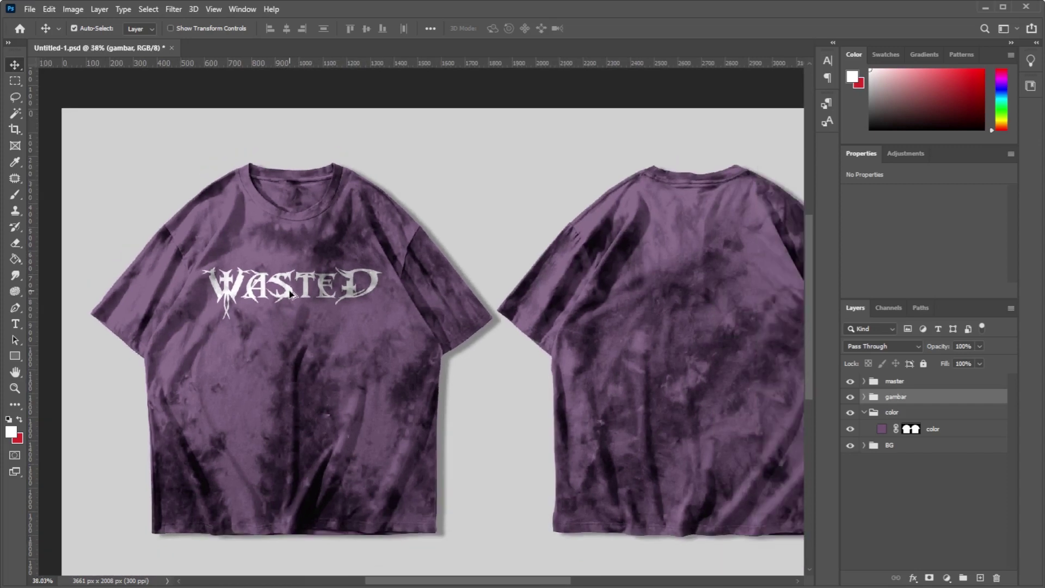
mouse_move(426, 296)
mouse_down()
mouse_move(376, 290)
mouse_move(444, 292)
mouse_up()
scroll(253, 288, up, 2)
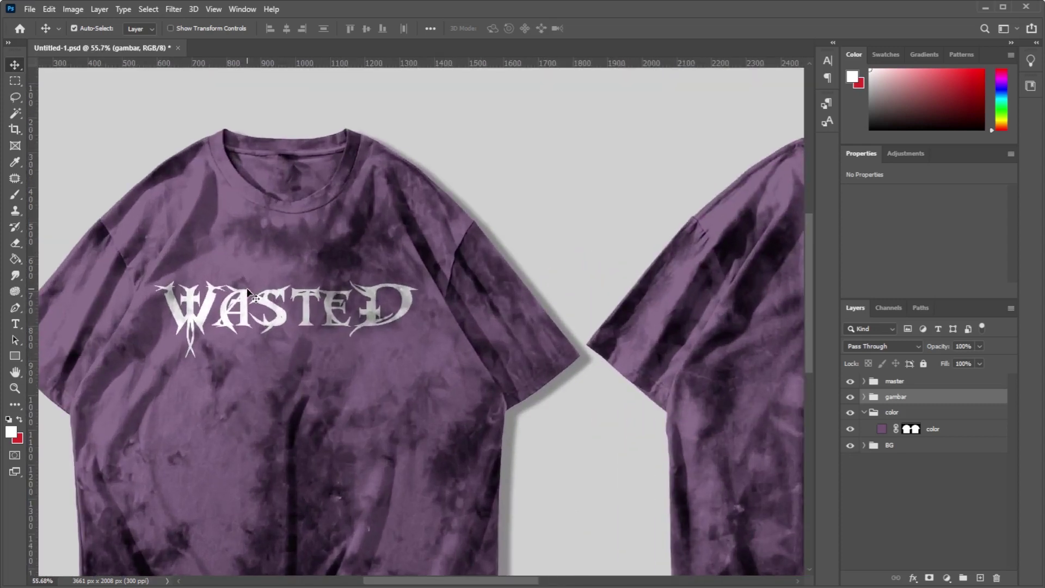
scroll(247, 294, down, 2)
scroll(247, 294, down, 2)
scroll(248, 294, down, 2)
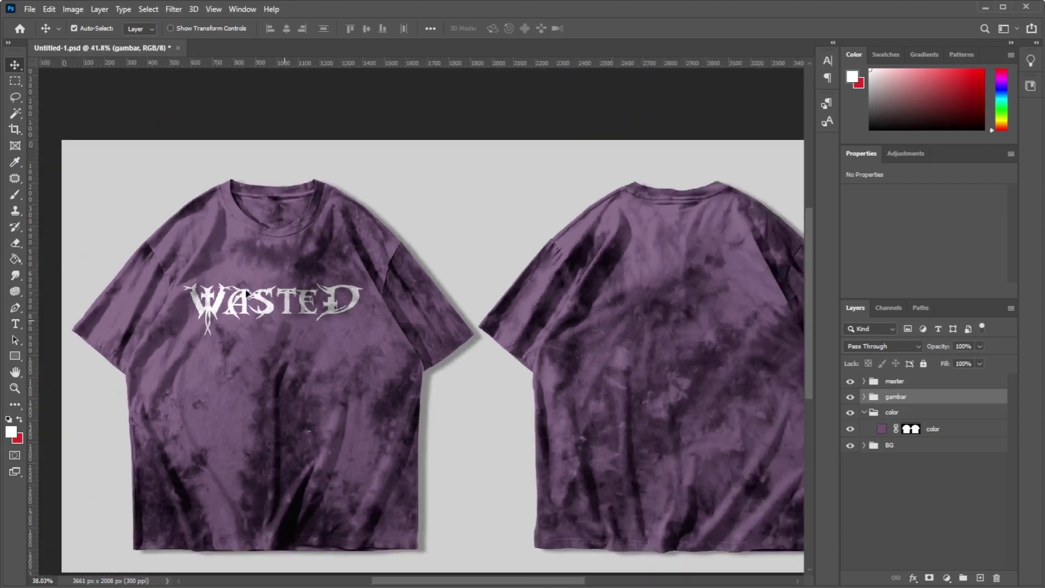
scroll(248, 294, down, 1)
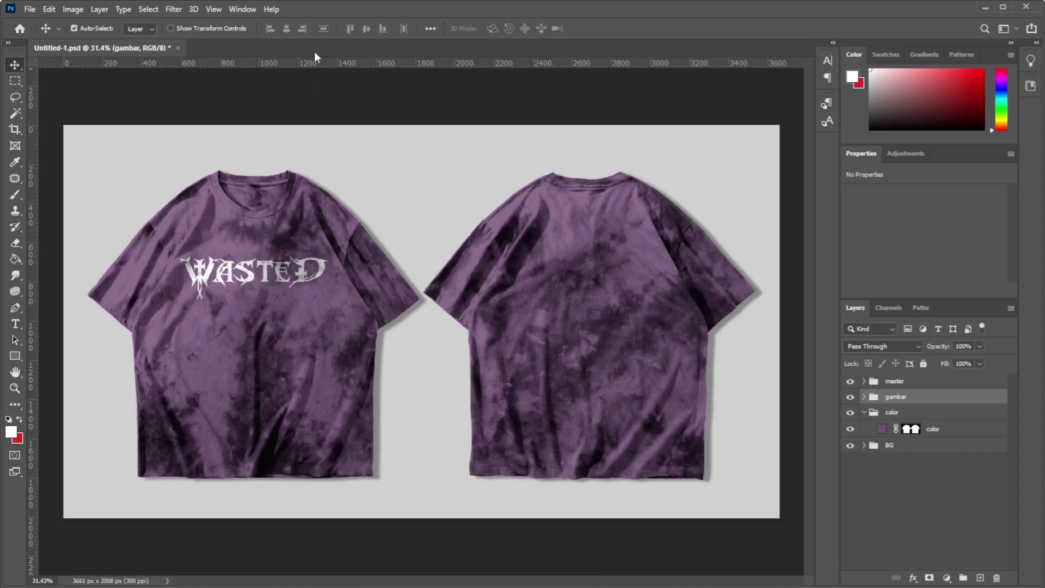
Step: Collapse the color layer group and pick a slightly darker red in the Color panel
click(864, 412)
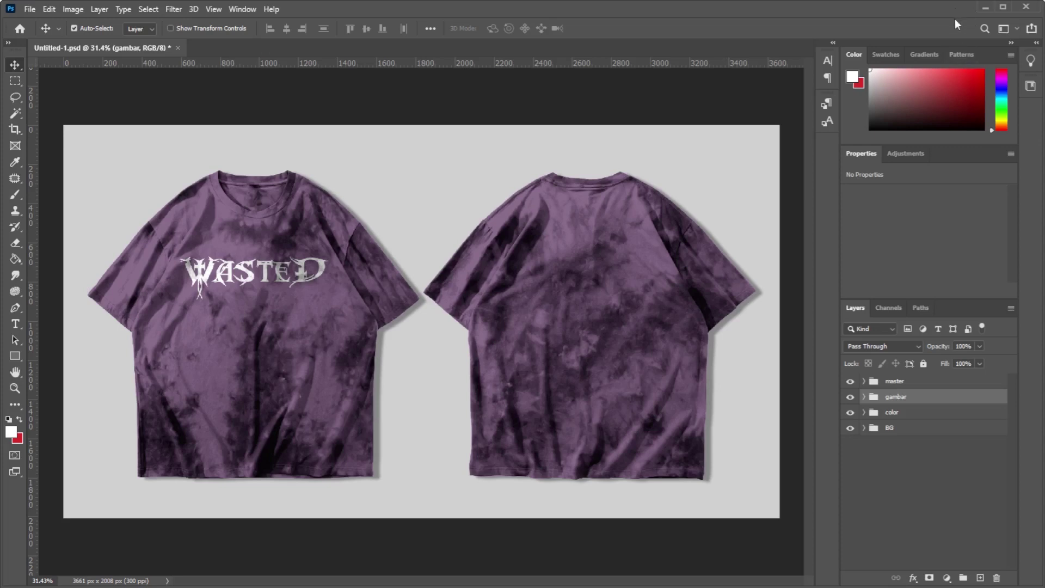
drag(956, 75, 960, 87)
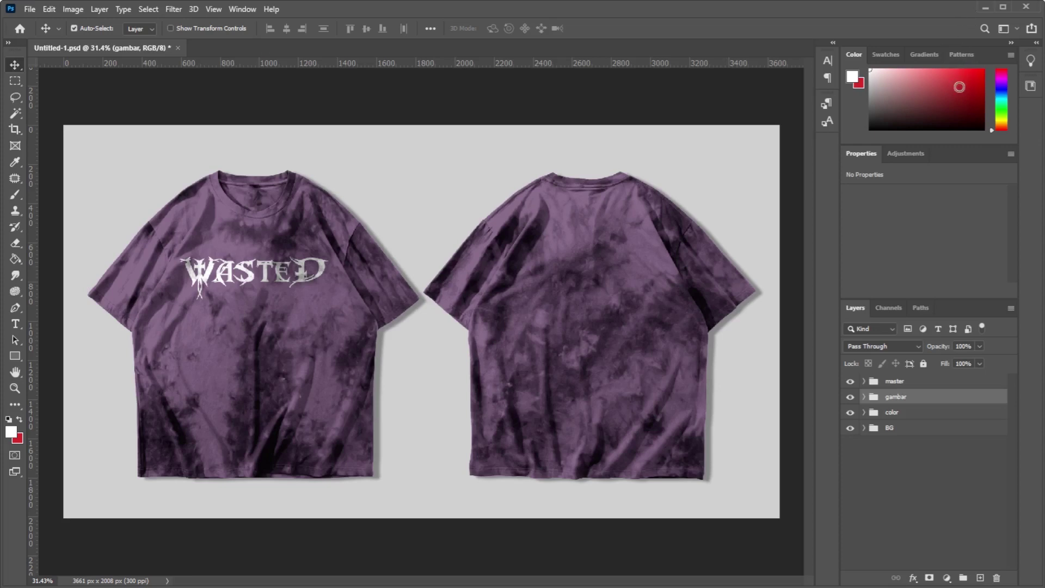